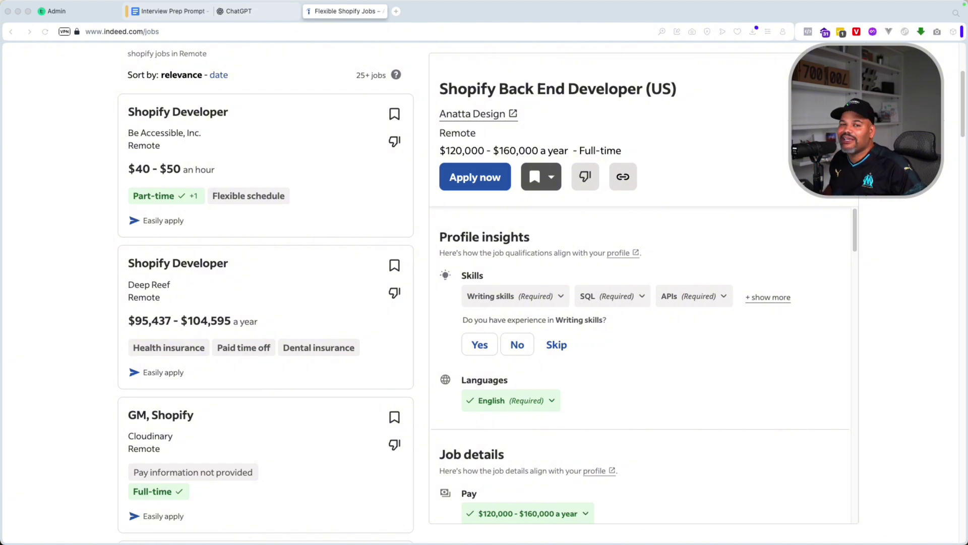
Read the Shopify Back End Developer posting, including its $120,000 - $160,000 salary and required skills
scroll(643, 303, down, 8)
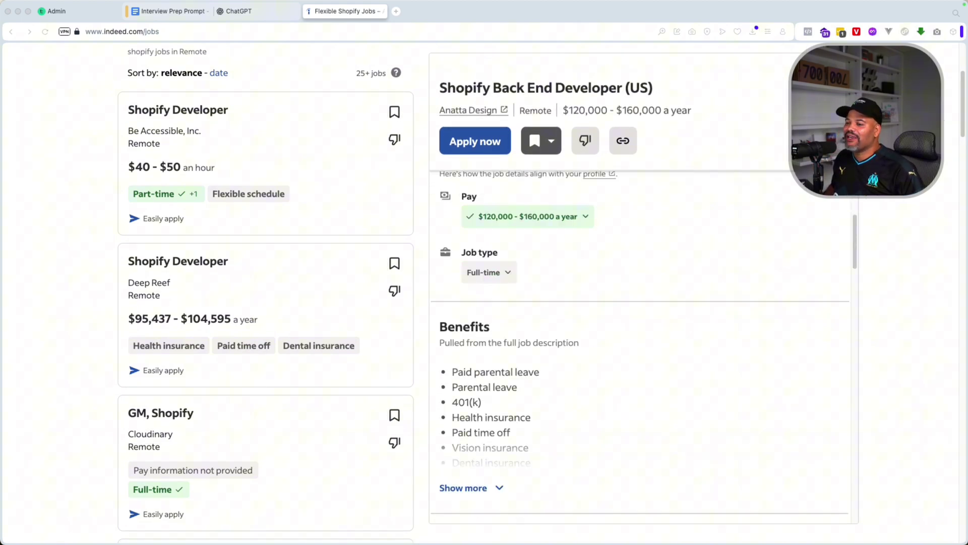
scroll(644, 303, down, 8)
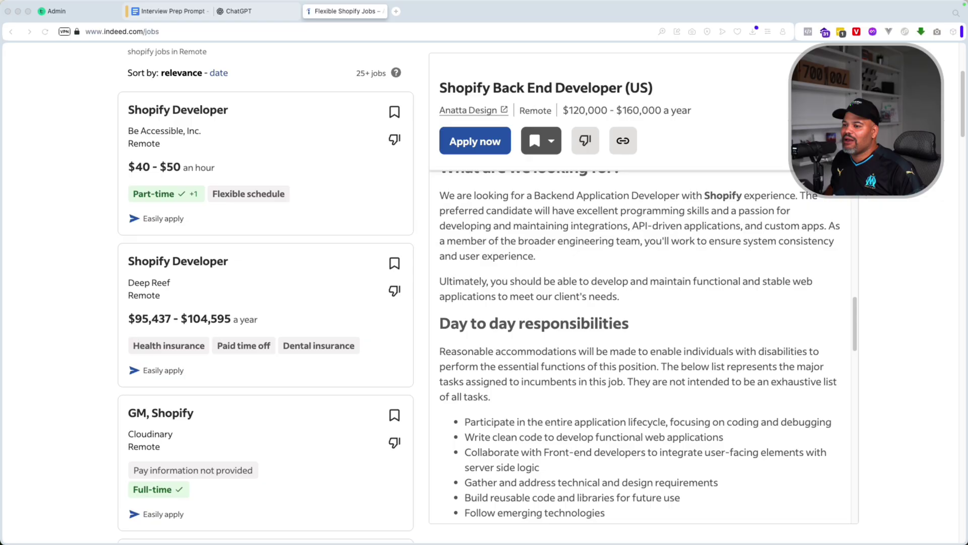
scroll(644, 303, down, 8)
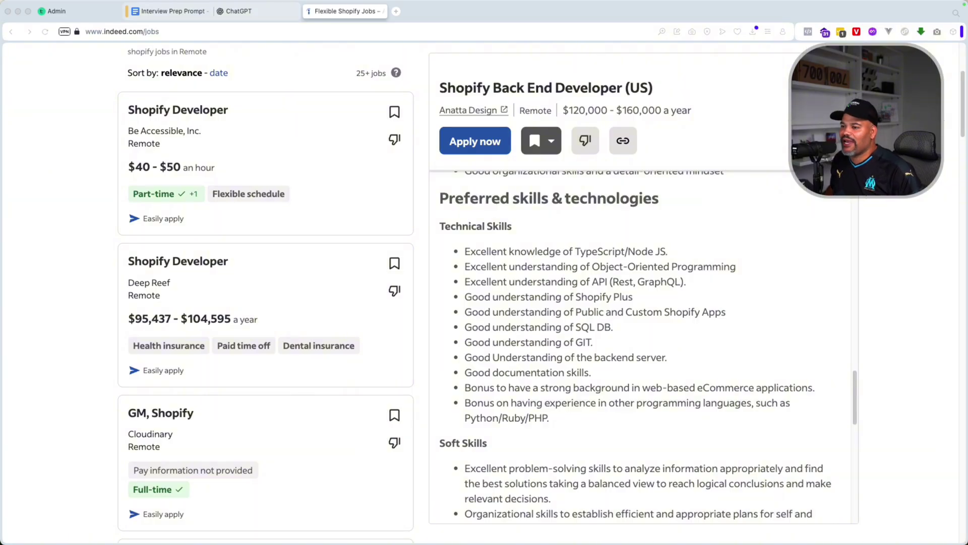
scroll(644, 343, down, 2)
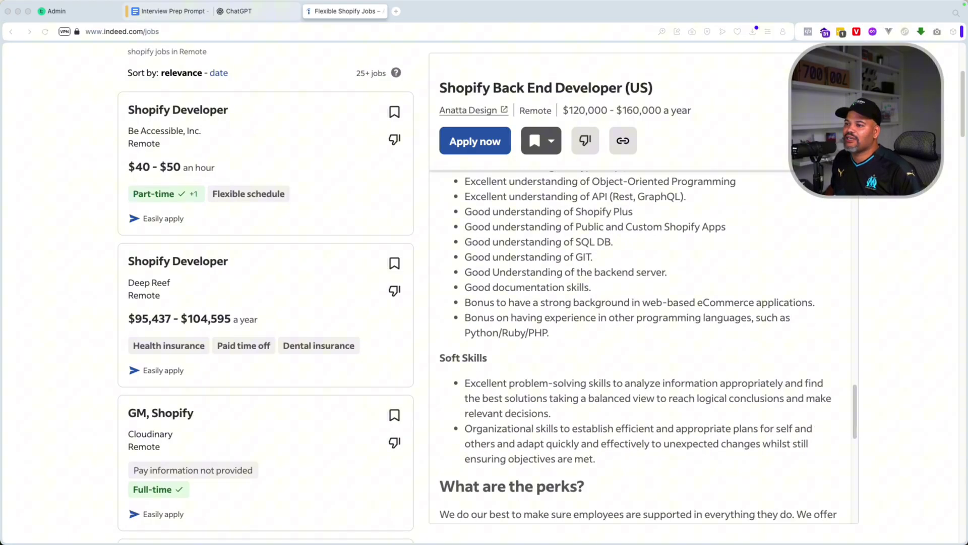
scroll(644, 343, down, 7)
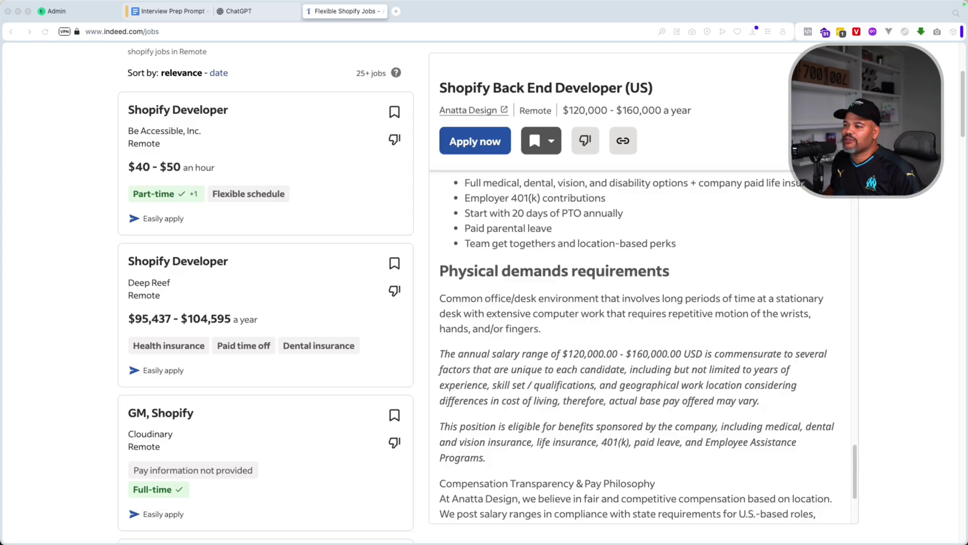
scroll(644, 343, down, 3)
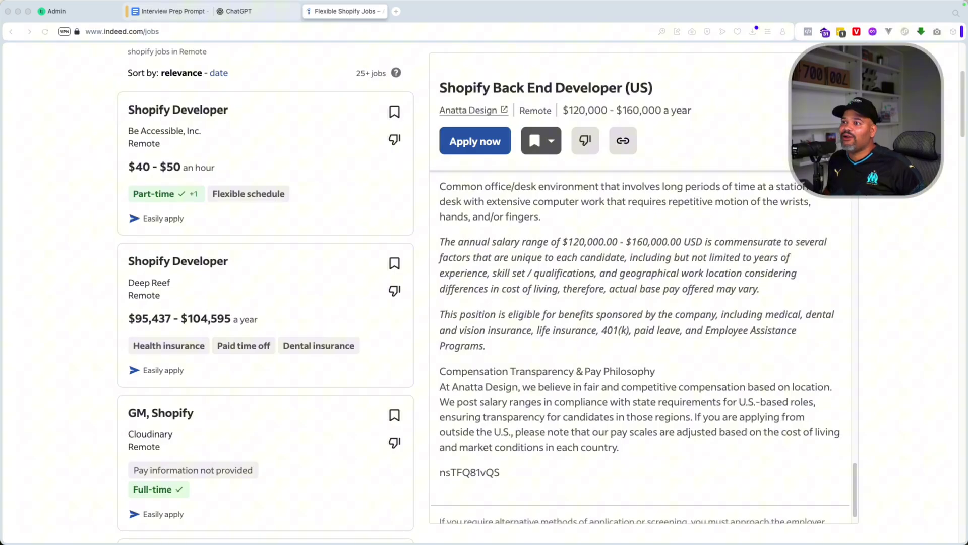
scroll(643, 348, up, 10)
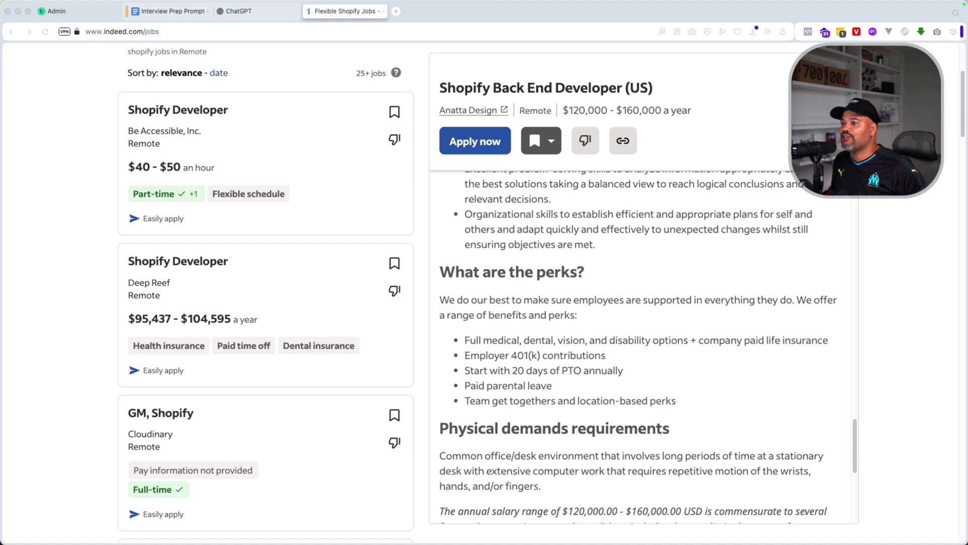
scroll(644, 348, up, 2)
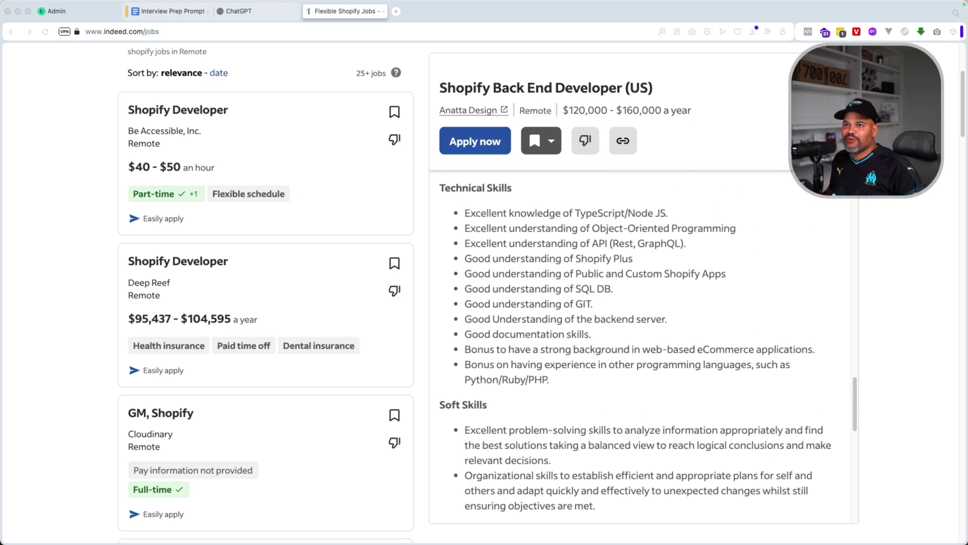
In the Interview Prep Prompt document, select the prompt text from its first line to [paste links]
click(177, 12)
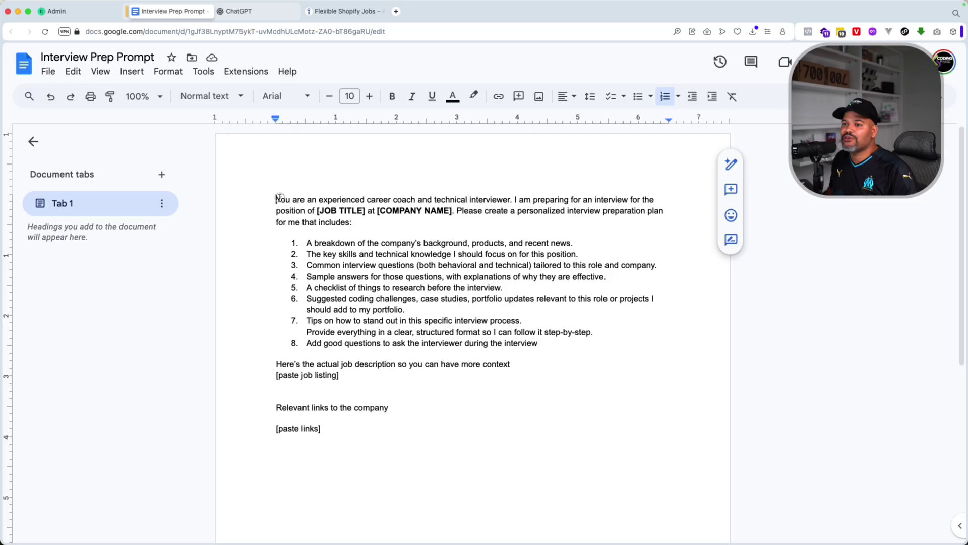
drag(276, 198, 406, 430)
key(super+c)
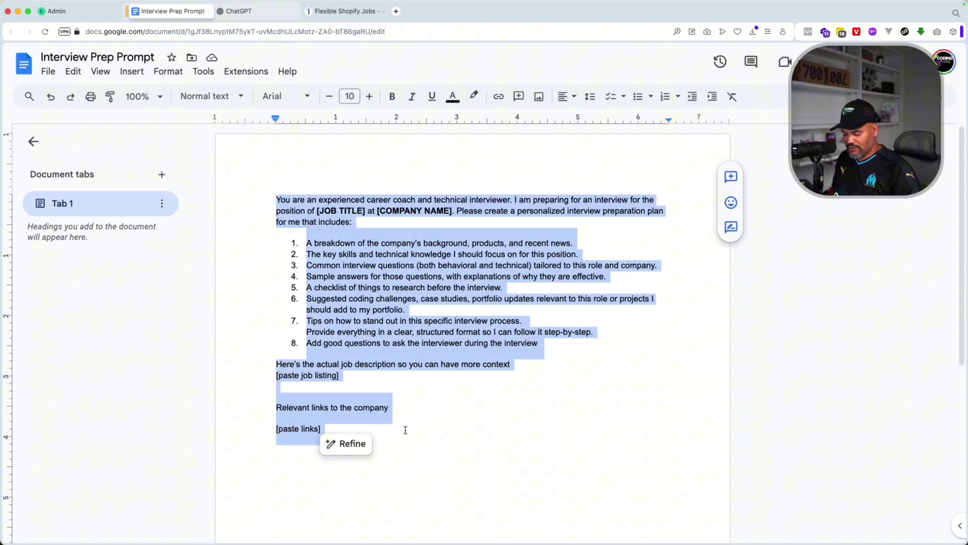
Paste the interview prep prompt into a new ChatGPT message
click(242, 12)
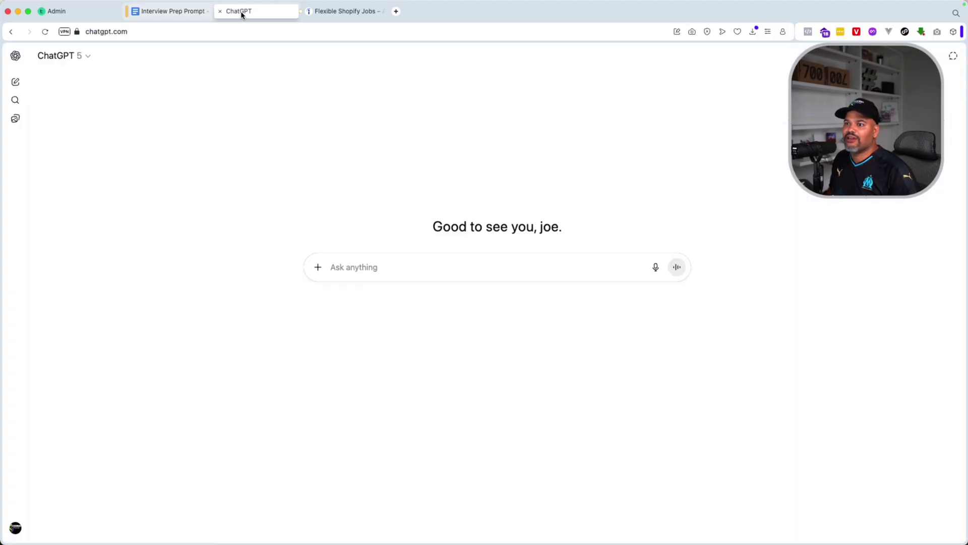
click(386, 266)
key(super+v)
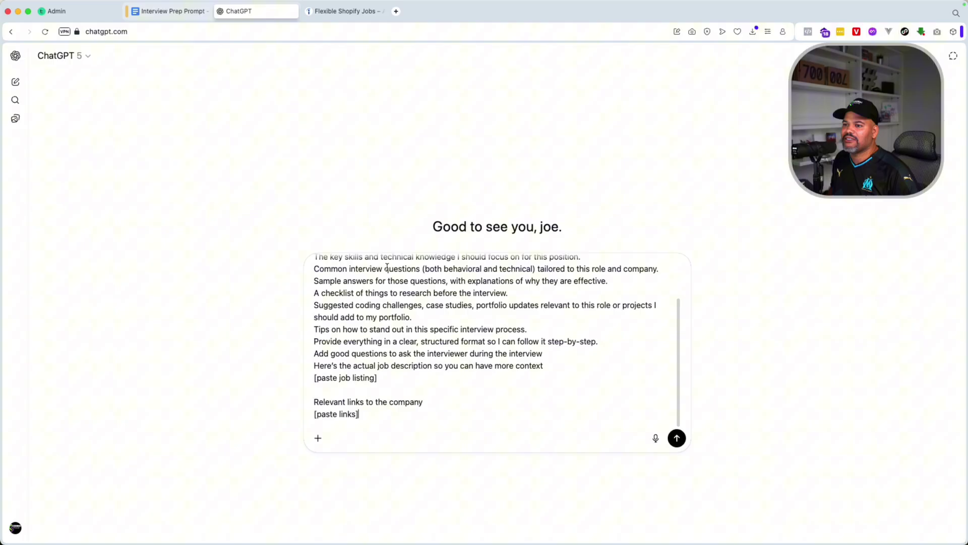
scroll(391, 289, up, 5)
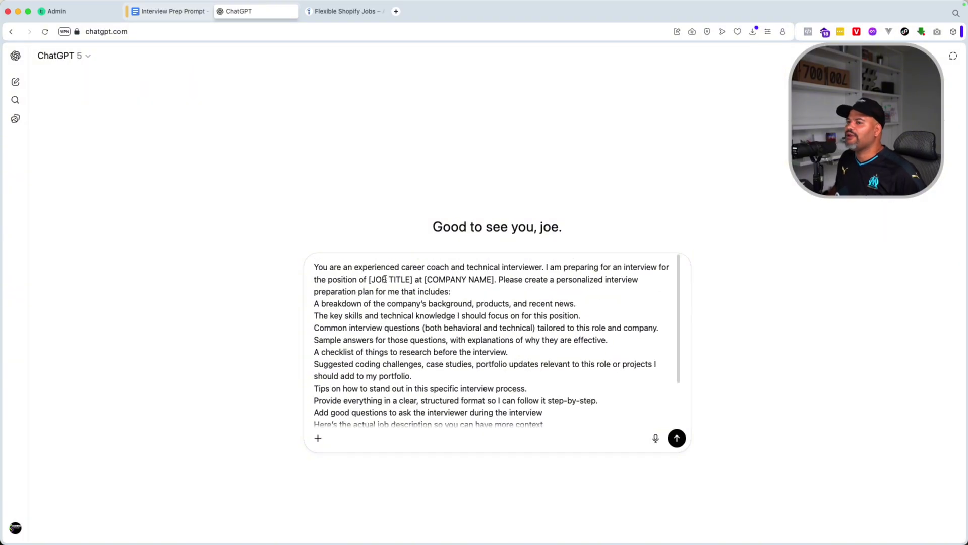
Fill in the prompt's job title and company with Shopify Back End Developer and Anatta Design from Indeed
click(345, 11)
drag(622, 90, 441, 84)
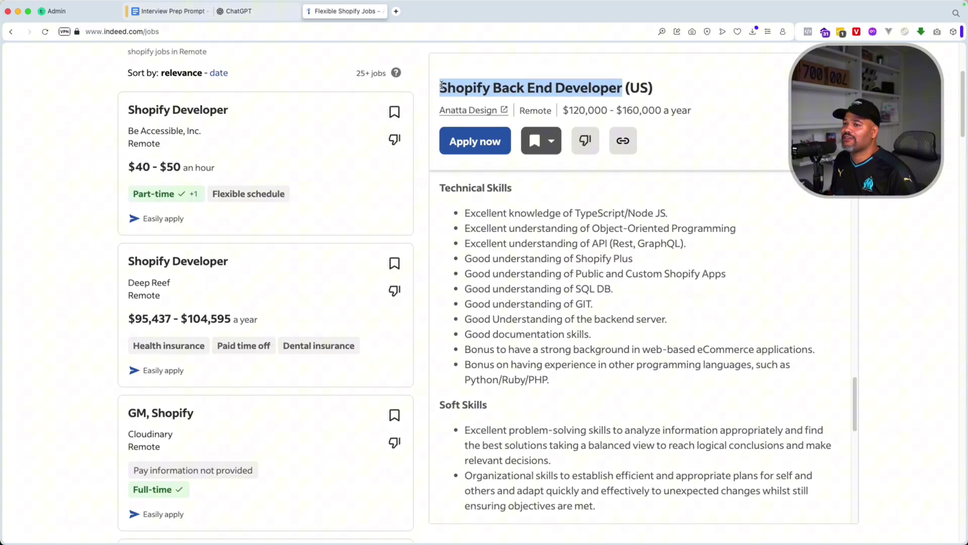
key(ctrl+shift+Tab)
click(344, 11)
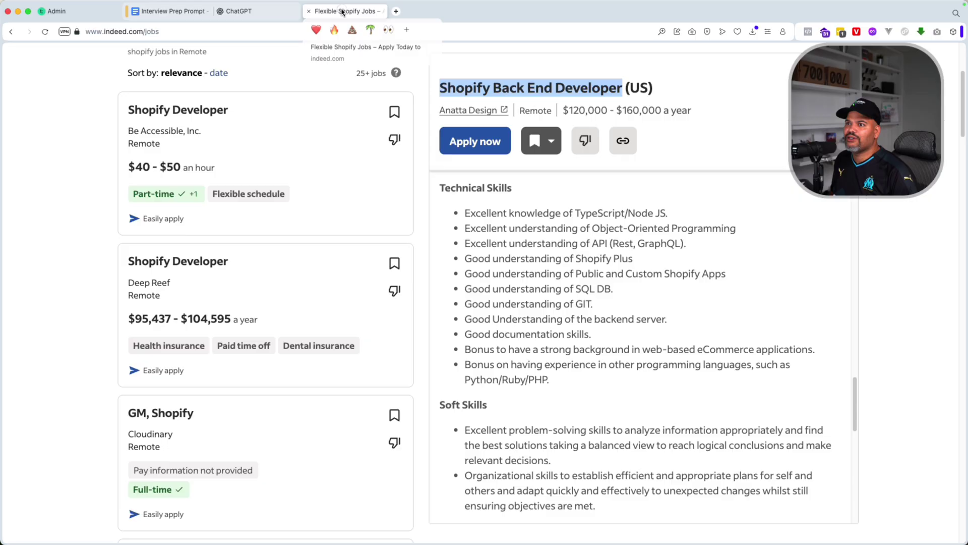
drag(437, 110, 497, 114)
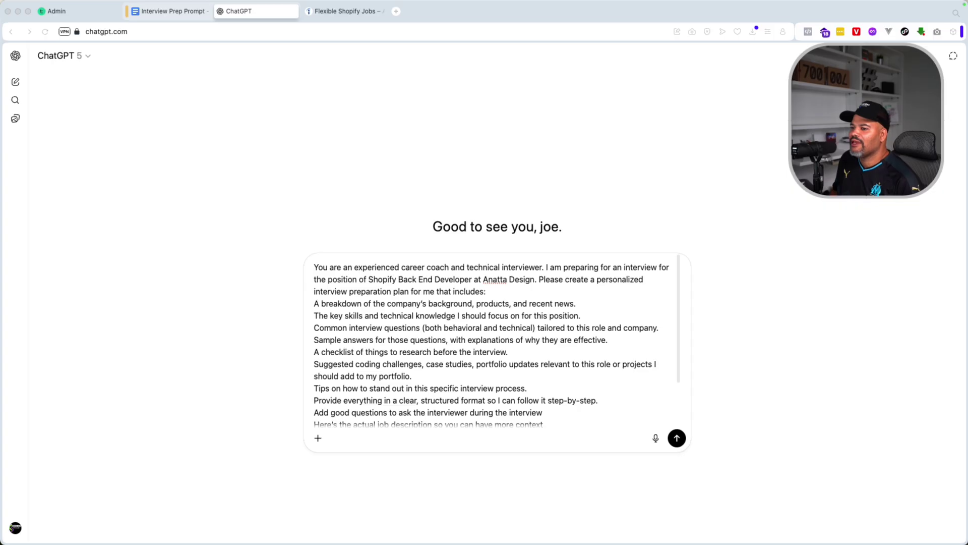
scroll(497, 341, down, 3)
drag(314, 378, 377, 378)
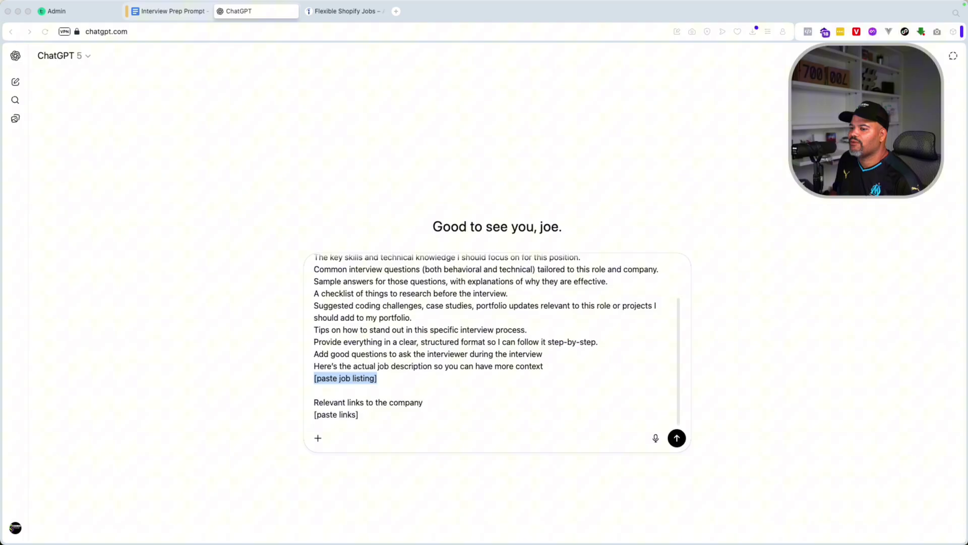
click(383, 382)
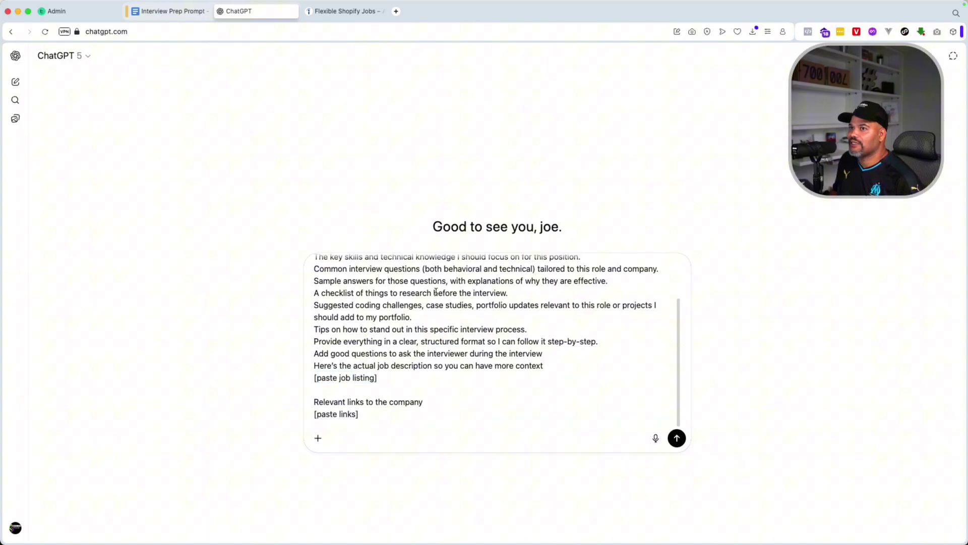
Select the full Anatta Design job description in the Indeed posting
click(351, 12)
scroll(548, 255, up, 10)
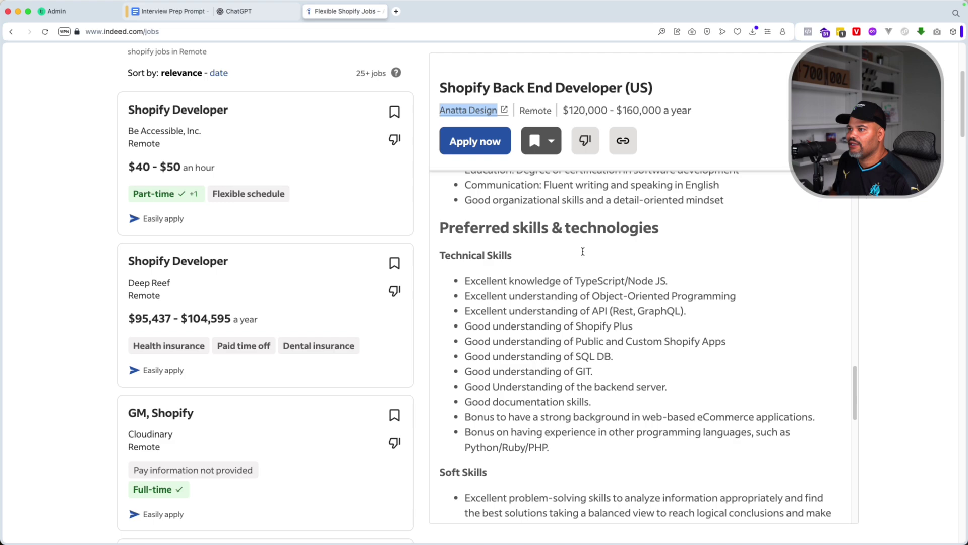
scroll(548, 255, up, 5)
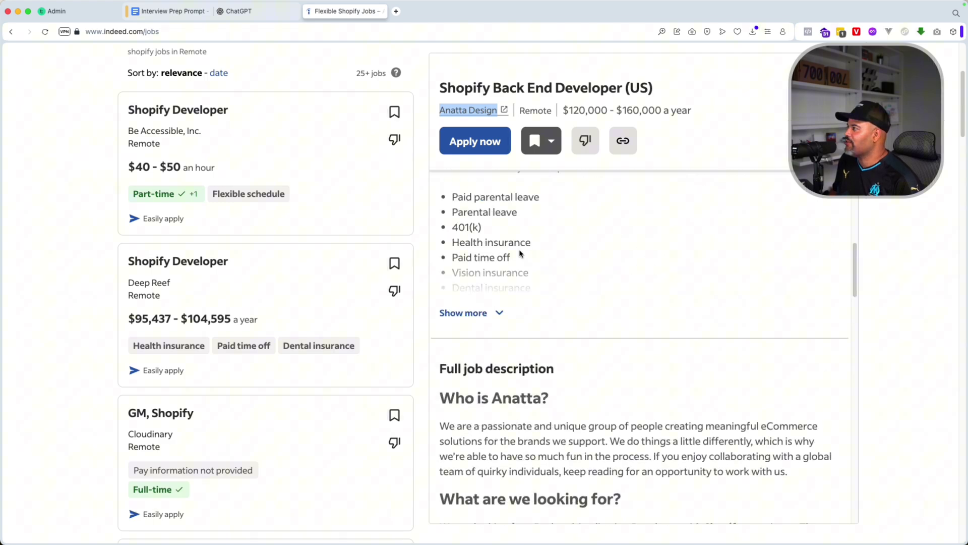
scroll(495, 241, up, 5)
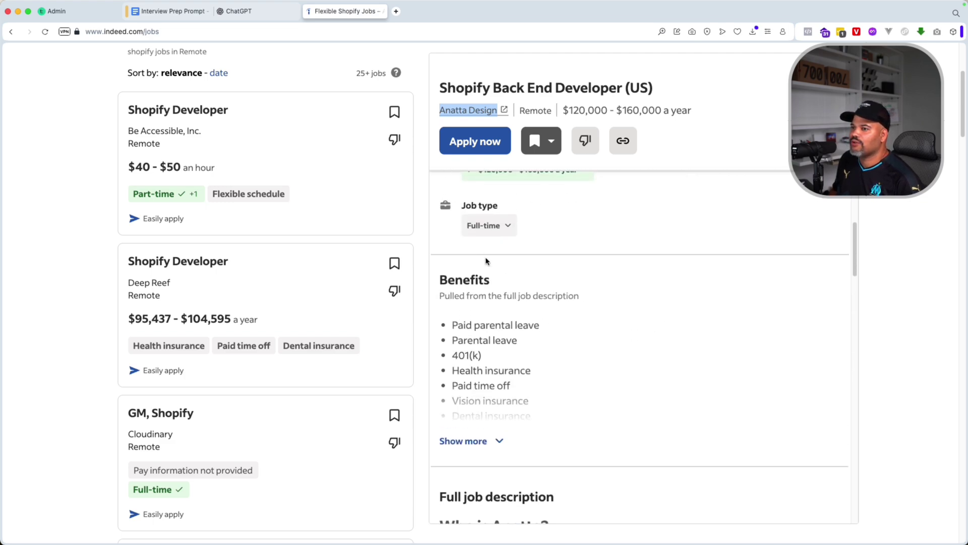
scroll(483, 266, down, 5)
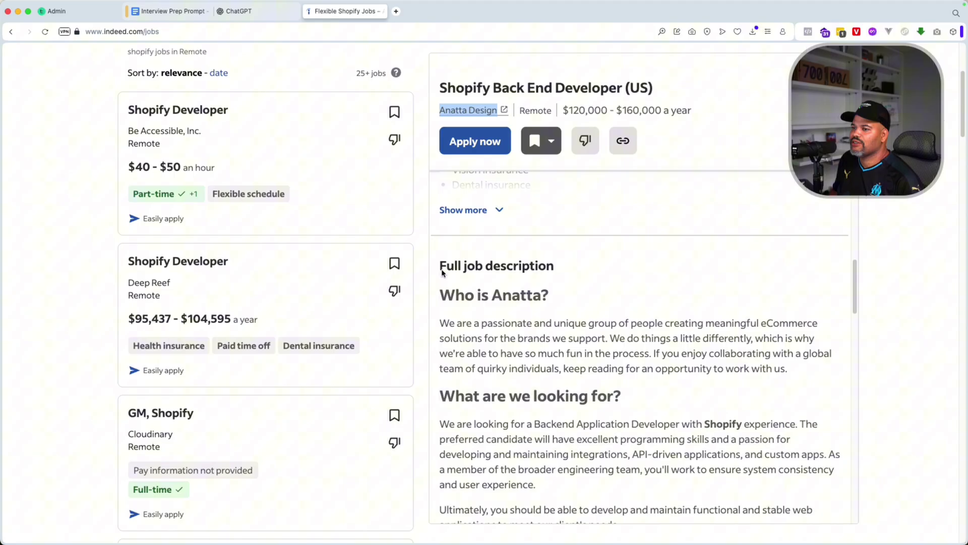
drag(441, 293, 639, 415)
scroll(501, 325, down, 15)
scroll(572, 364, down, 3)
Replace the [paste job listing] placeholder with the copied job description
key(super+c)
key(ctrl+shift+Tab)
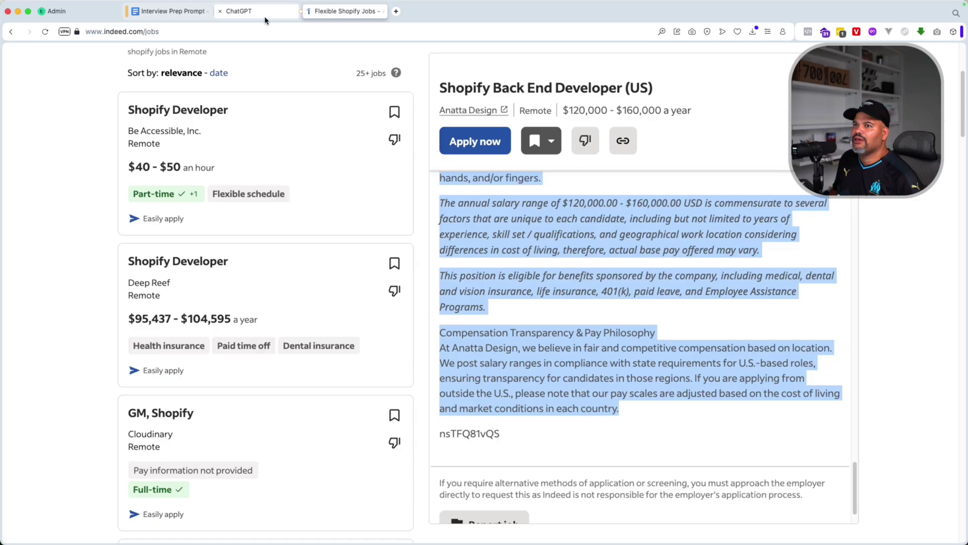
triple_click(392, 382)
key(super+v)
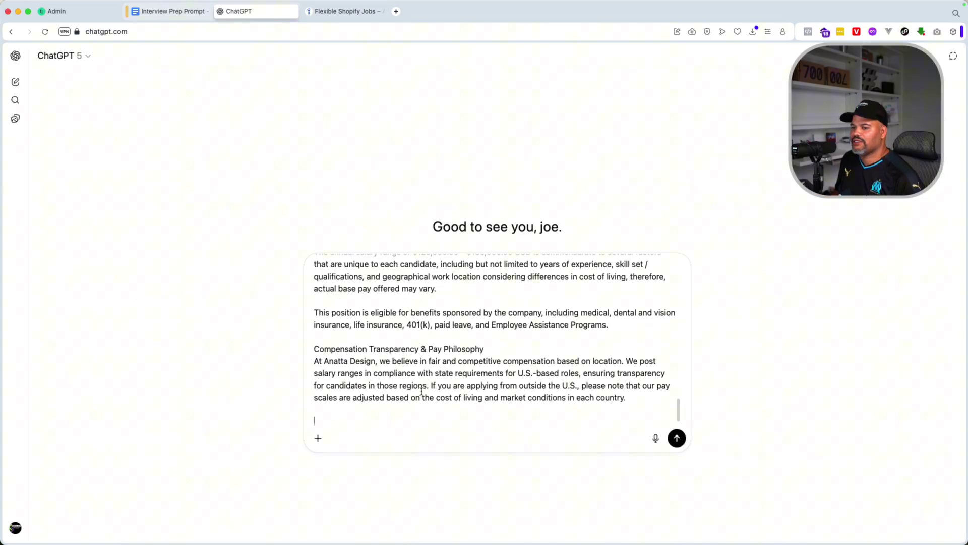
scroll(429, 393, down, 1)
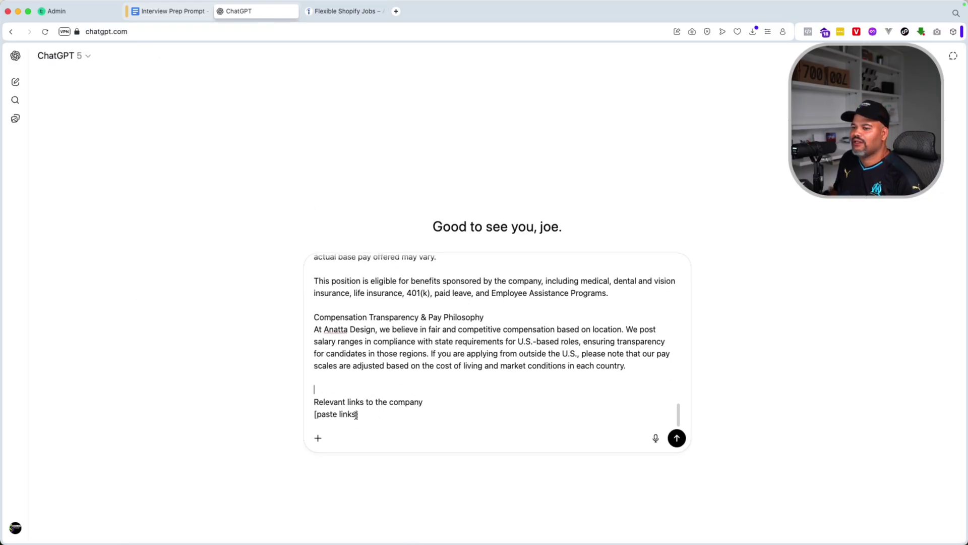
Delete the unused 'Relevant links to the company' and [paste links] lines from the draft
drag(359, 414, 304, 414)
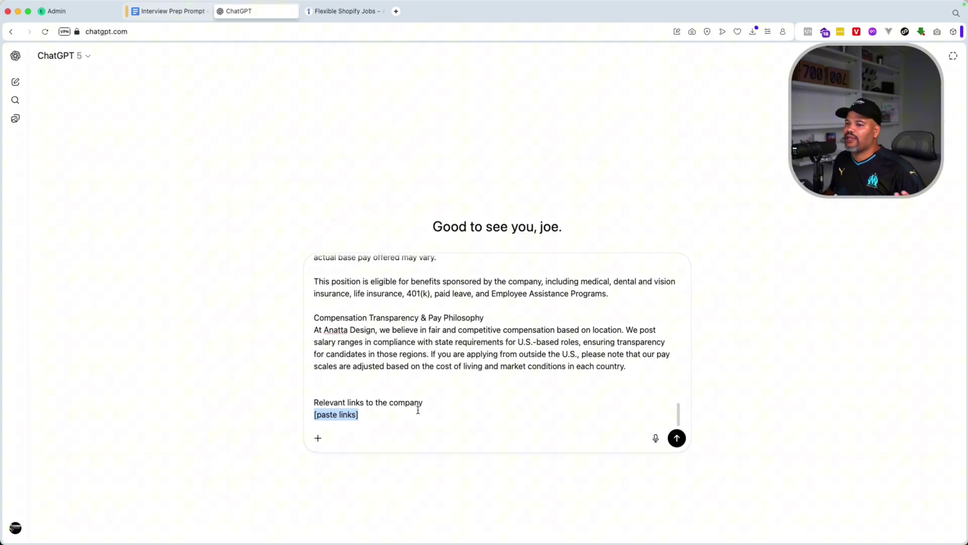
scroll(416, 404, up, 1)
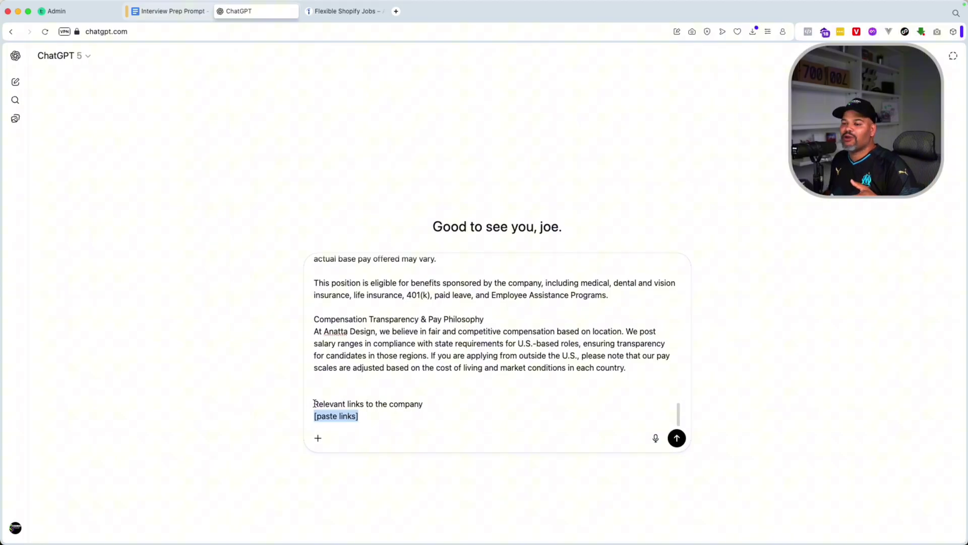
drag(398, 420, 293, 407)
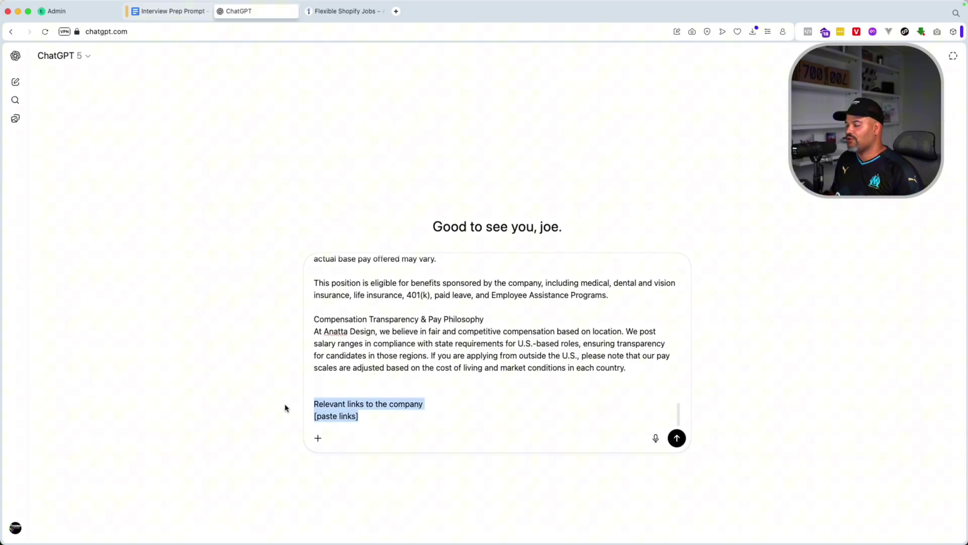
key(BackSpace)
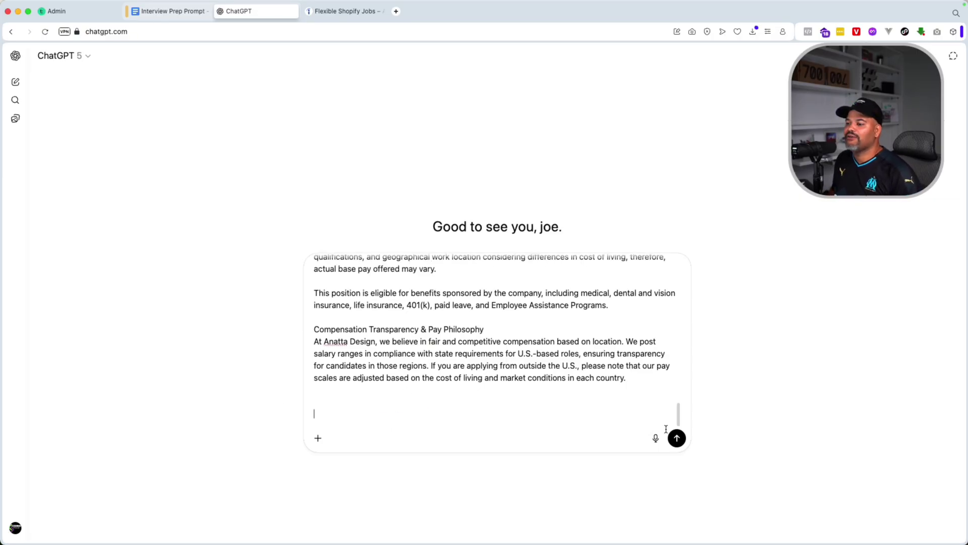
Submit the prompt, then zoom in and read the Anatta Design company overview, highlights and key skills
click(678, 440)
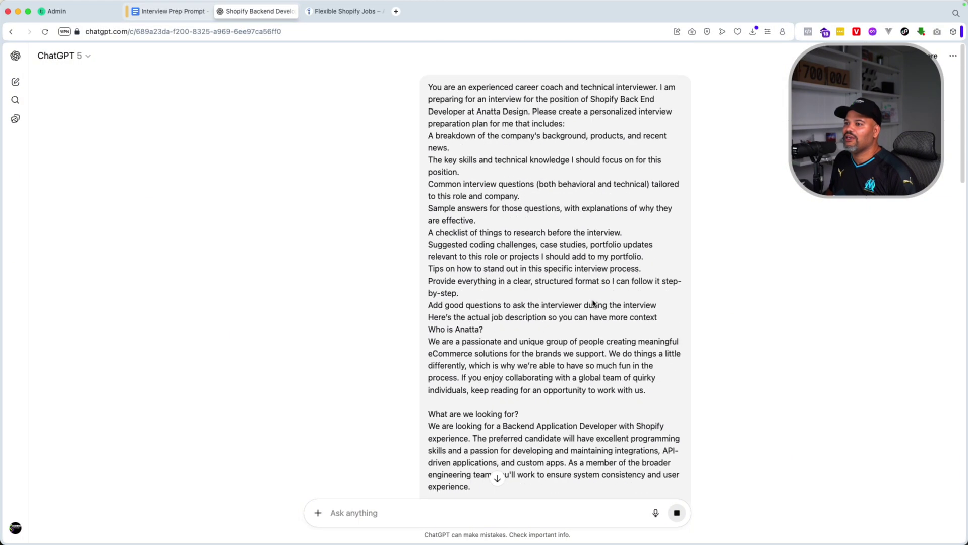
scroll(592, 299, down, 15)
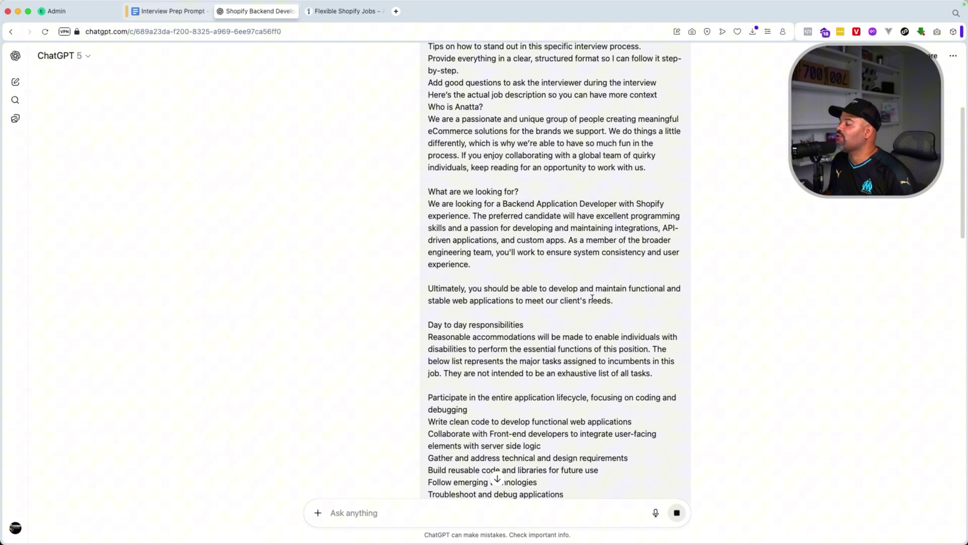
scroll(592, 301, down, 10)
key(super+equal)
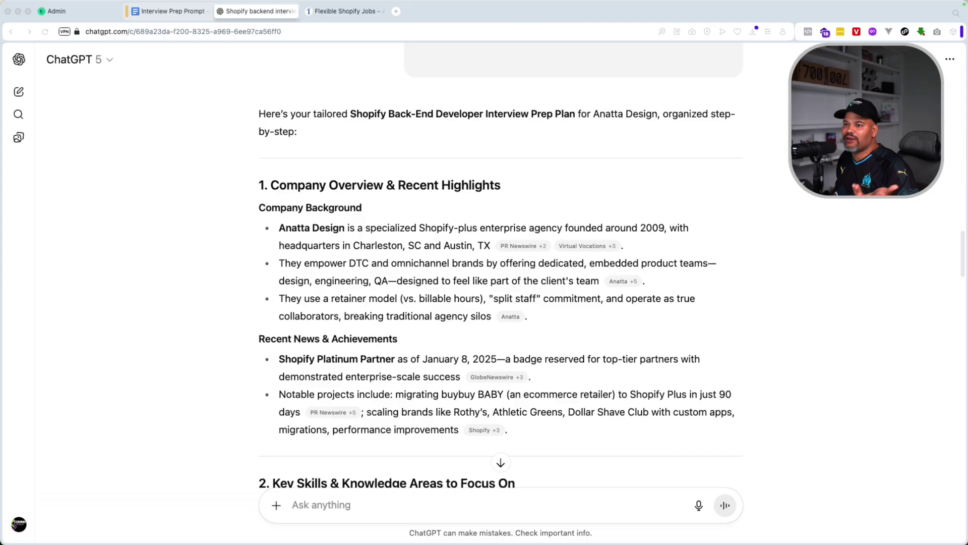
scroll(501, 275, down, 1)
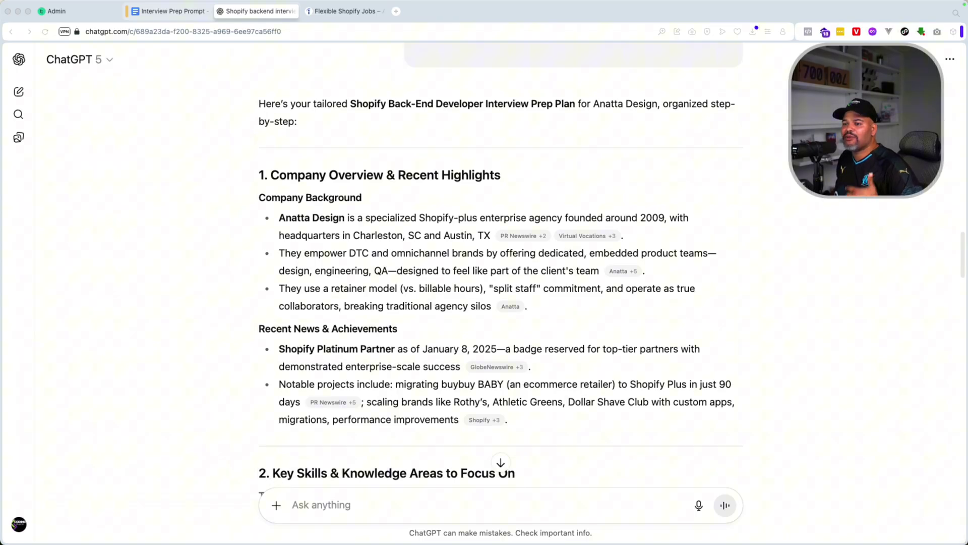
scroll(501, 276, down, 1)
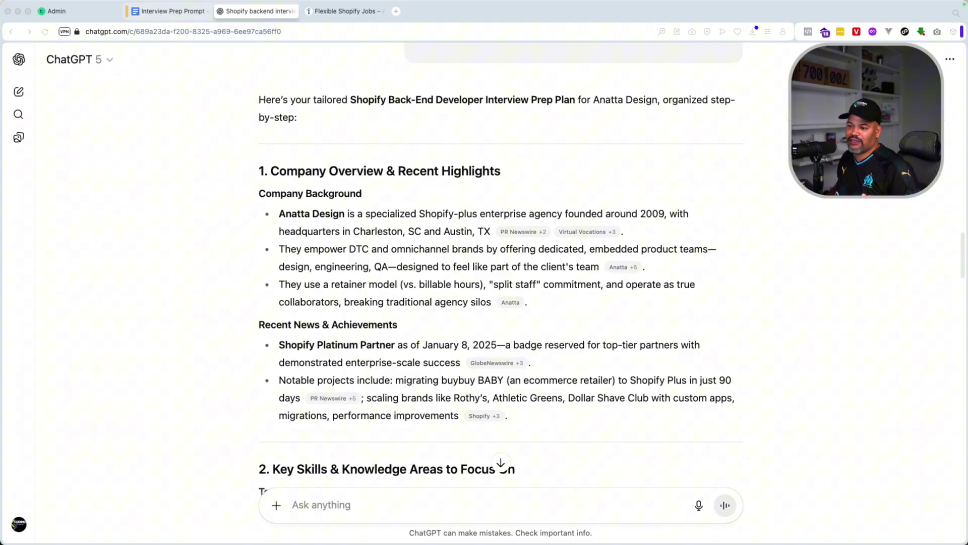
scroll(501, 270, down, 2)
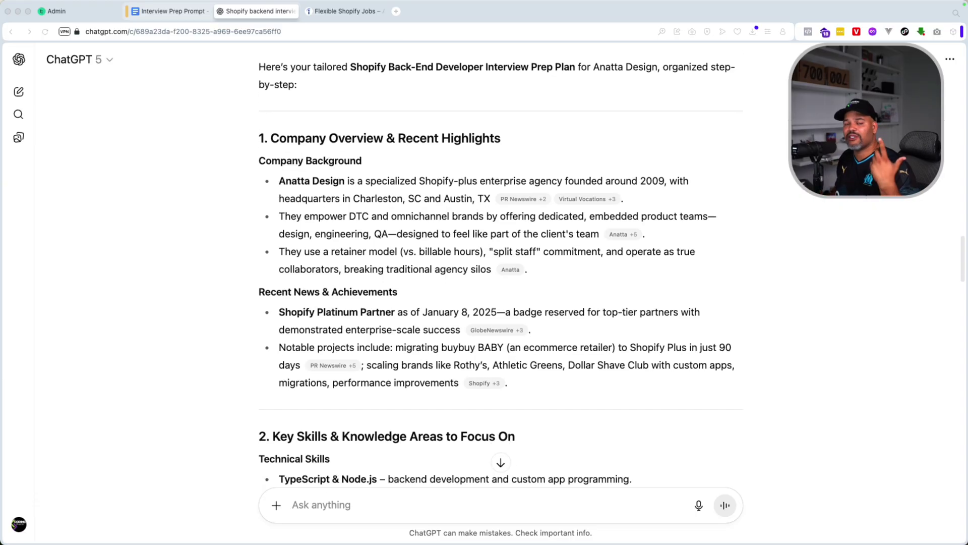
scroll(501, 270, down, 1)
scroll(501, 270, down, 10)
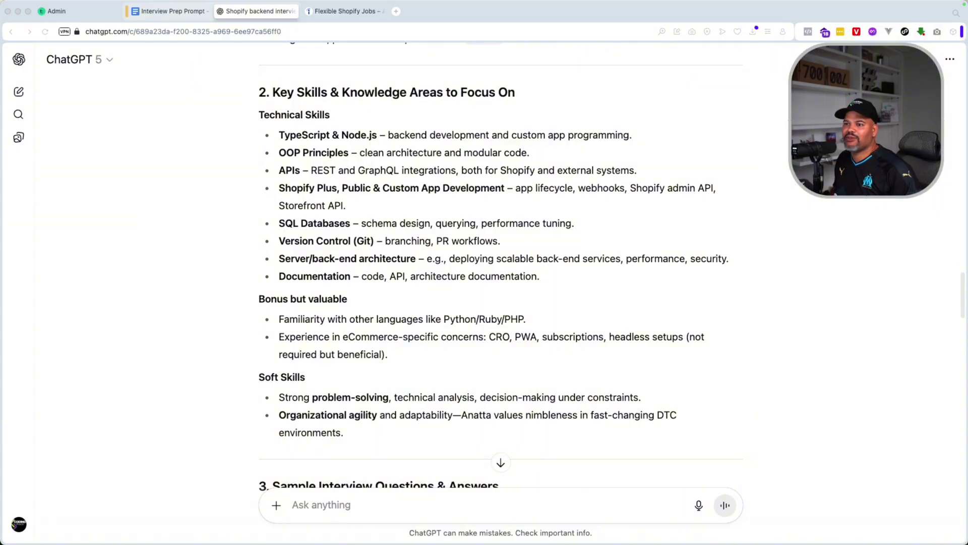
scroll(501, 275, down, 1)
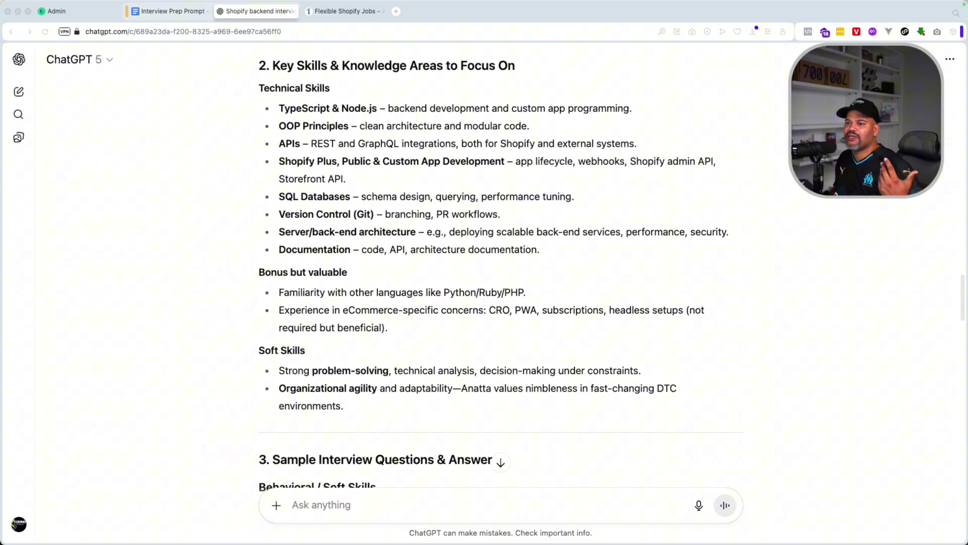
scroll(501, 267, down, 3)
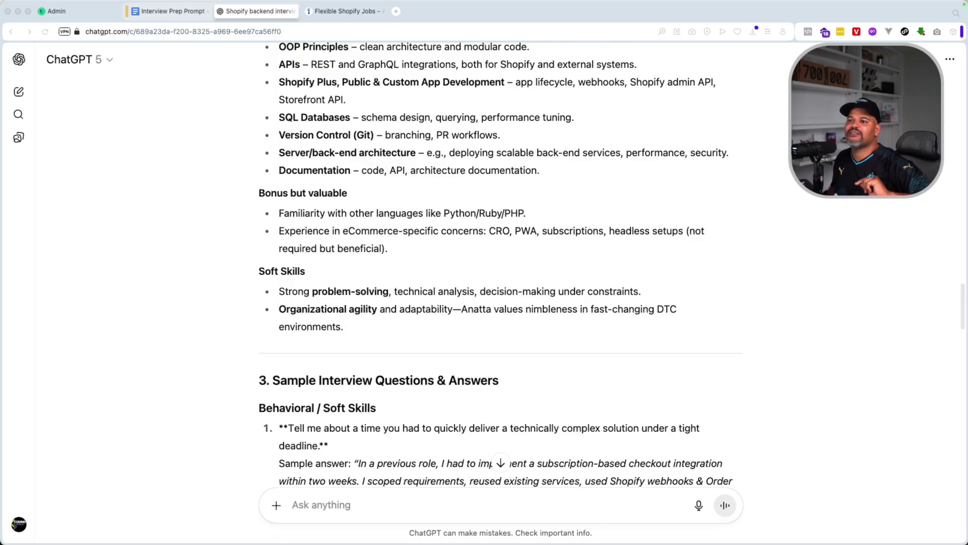
Read through the sample Q&A answers and the Pre-Interview Research Checklist
scroll(501, 265, down, 10)
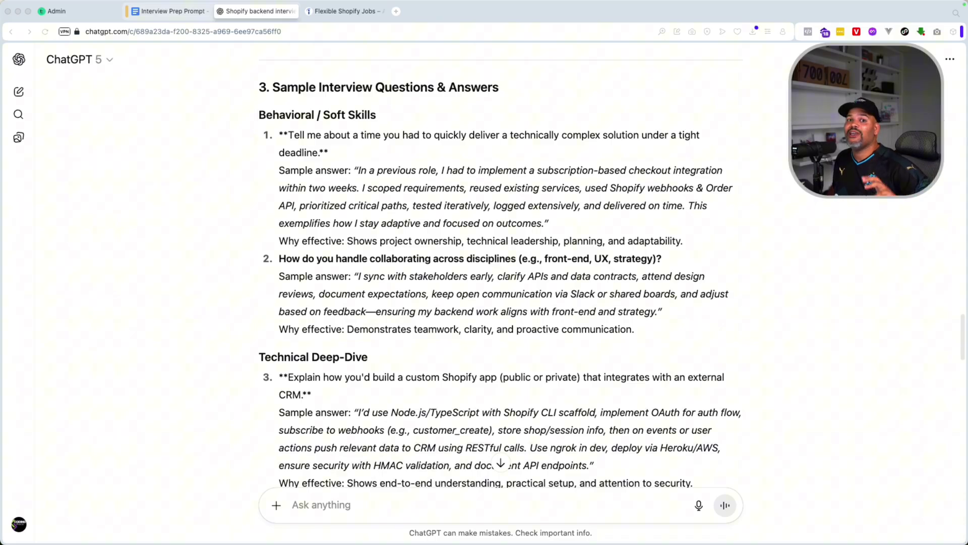
scroll(500, 272, up, 3)
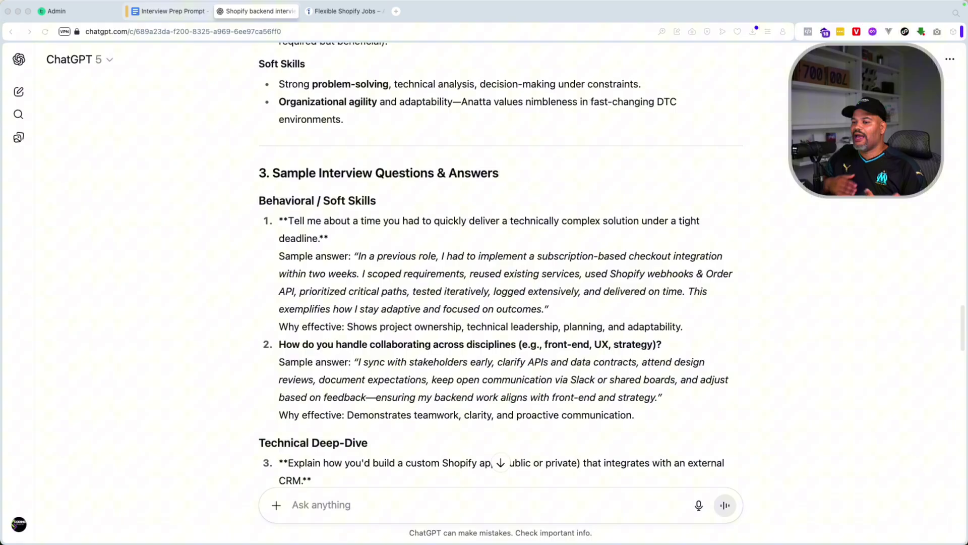
scroll(501, 263, down, 3)
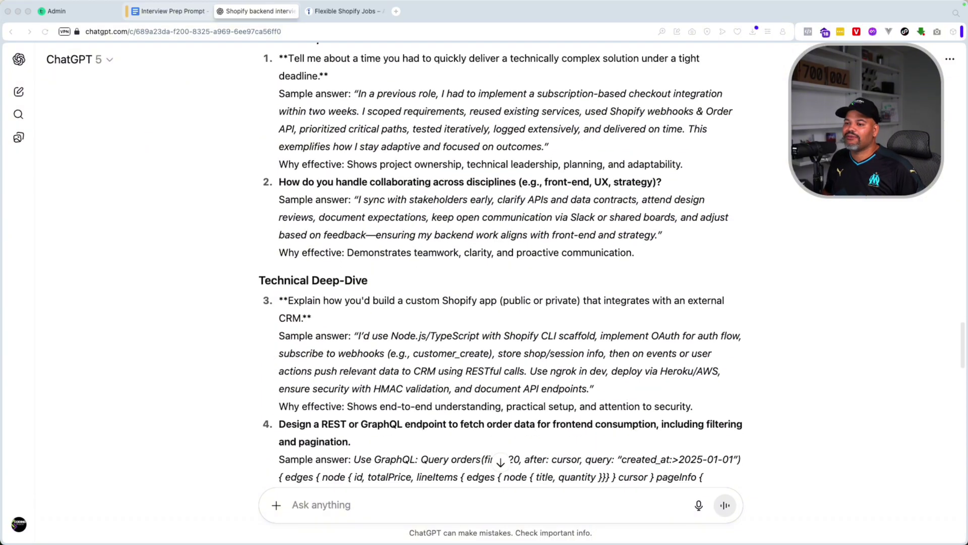
scroll(501, 262, down, 1)
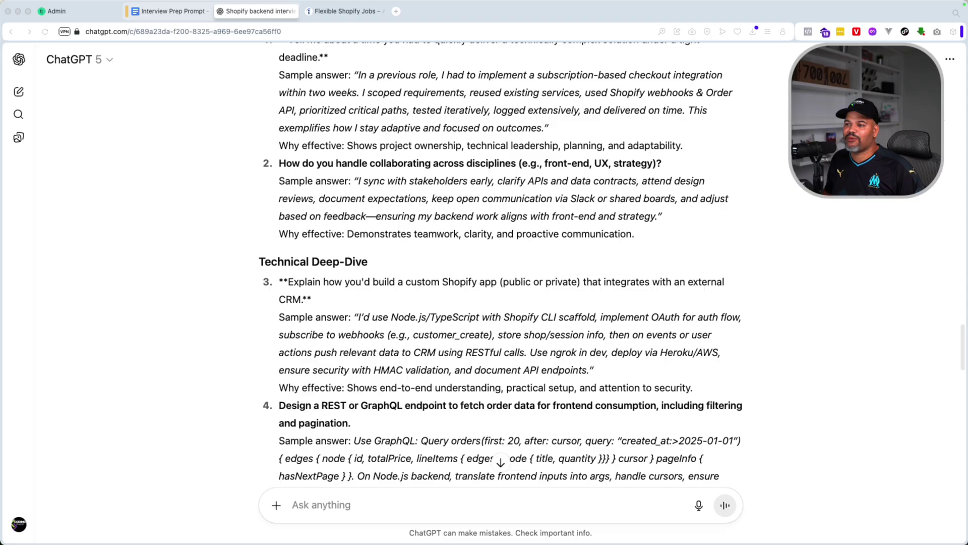
scroll(501, 263, down, 2)
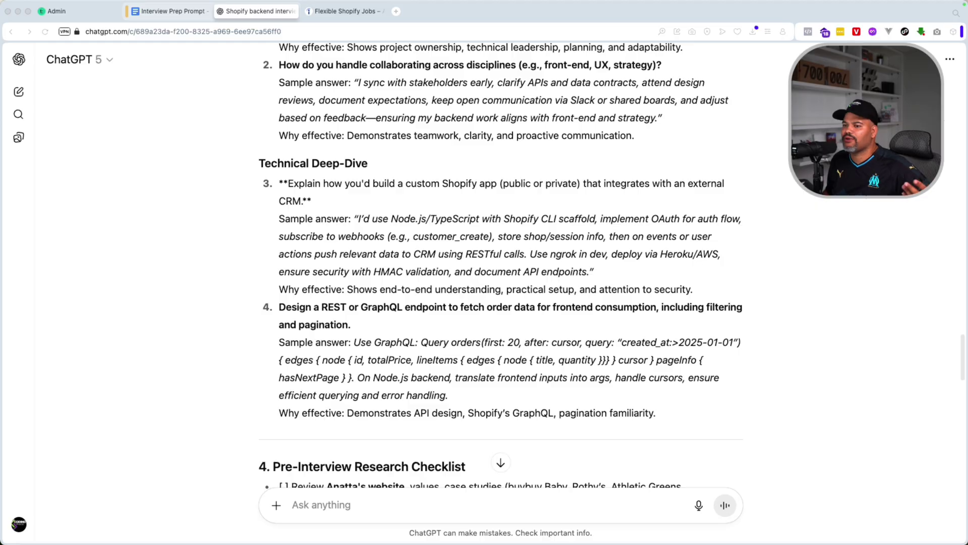
scroll(501, 262, down, 1)
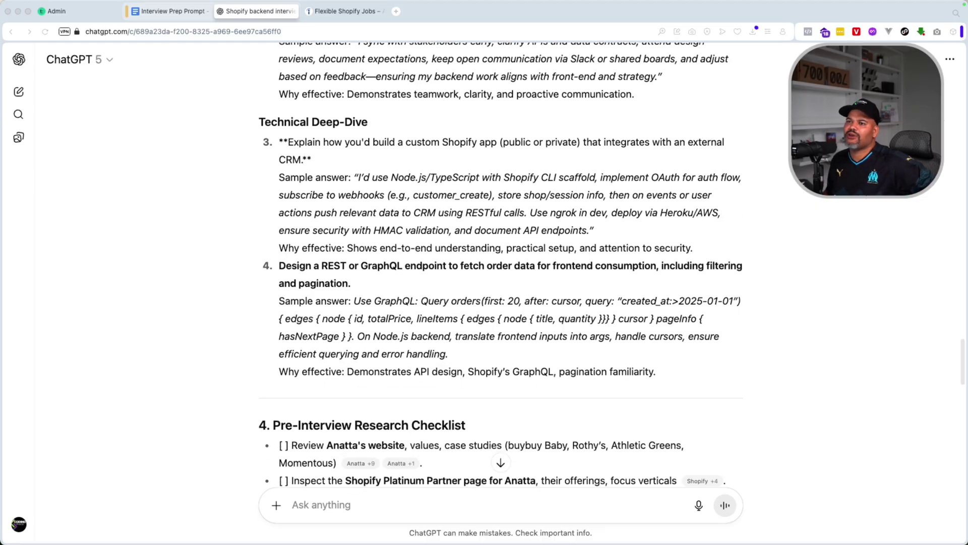
scroll(501, 262, down, 2)
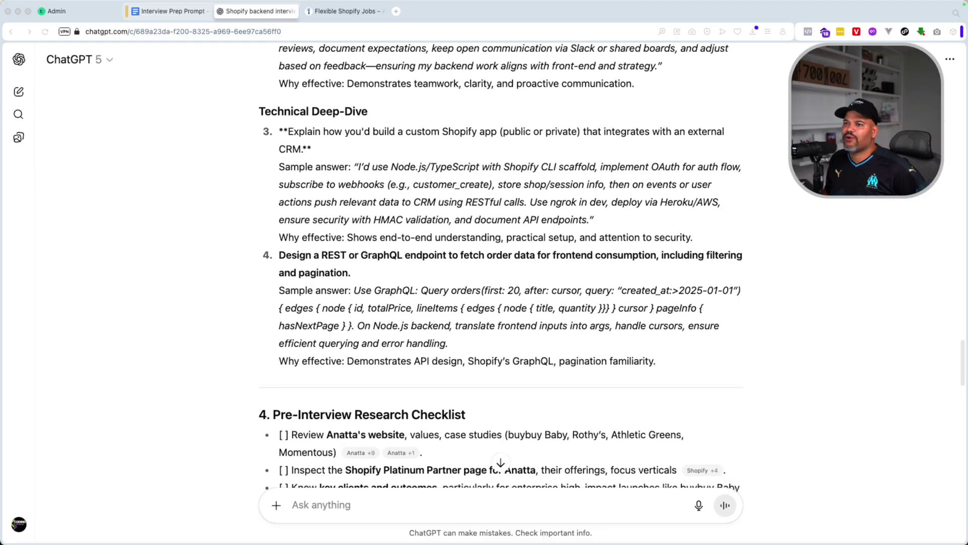
scroll(501, 263, down, 2)
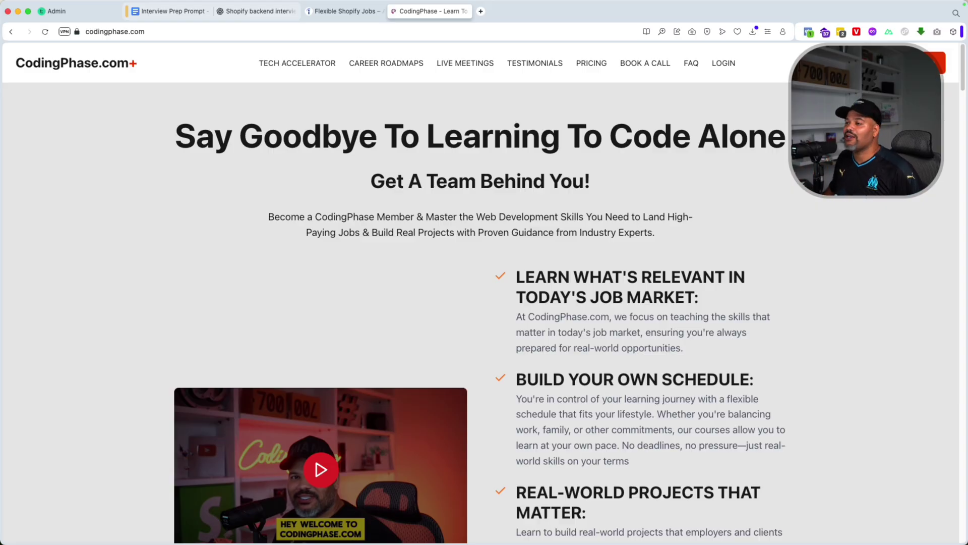
Scroll down to CodingPhase.com's Diamond Membership and switch it to yearly pricing
scroll(716, 222, down, 15)
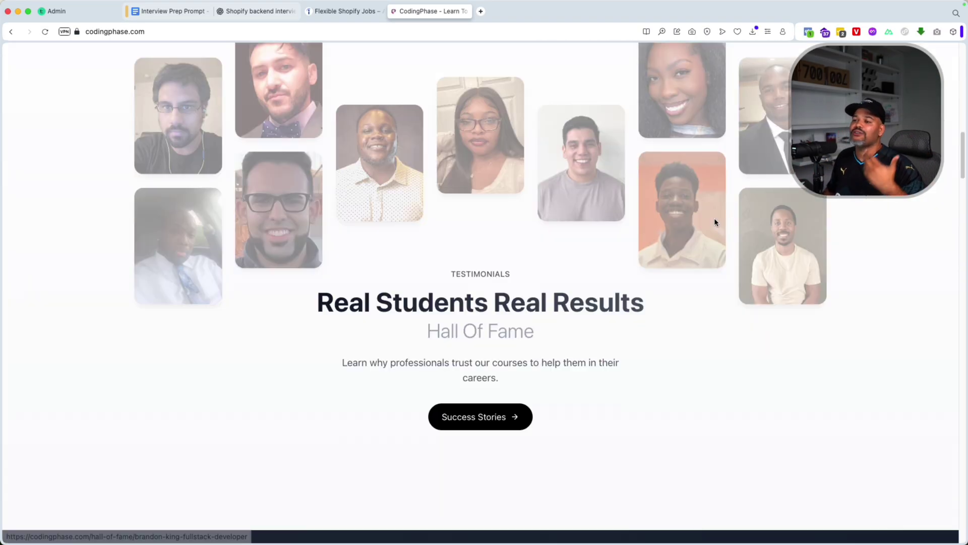
scroll(610, 447, down, 6)
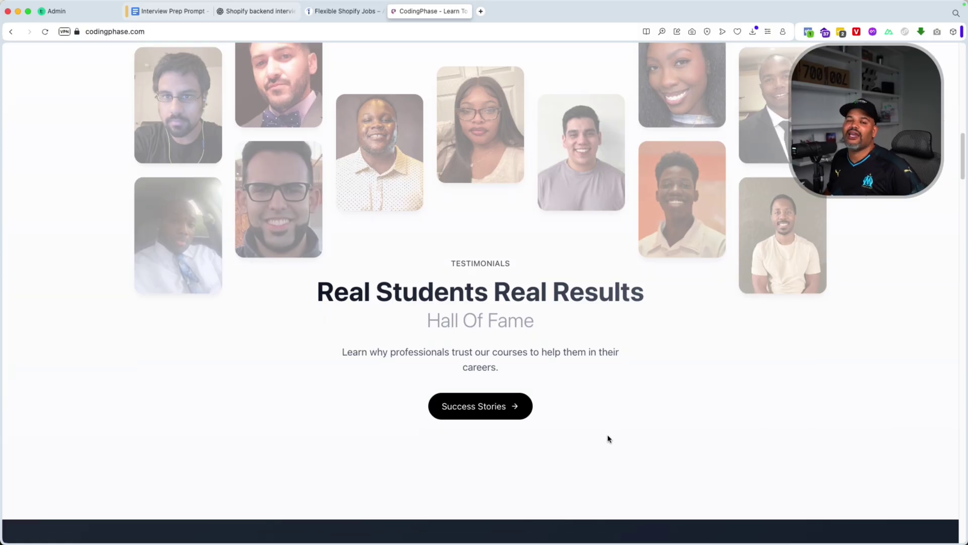
scroll(613, 429, down, 15)
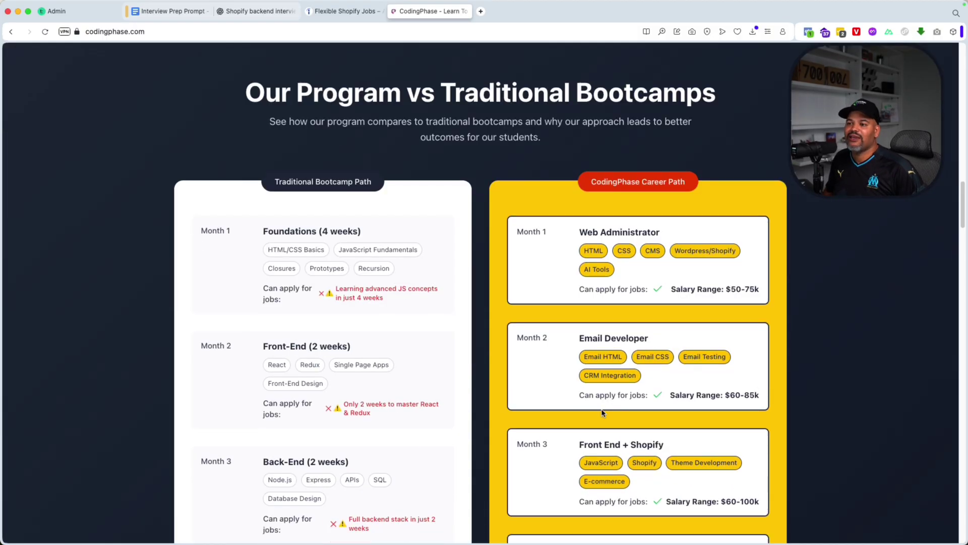
scroll(603, 410, down, 20)
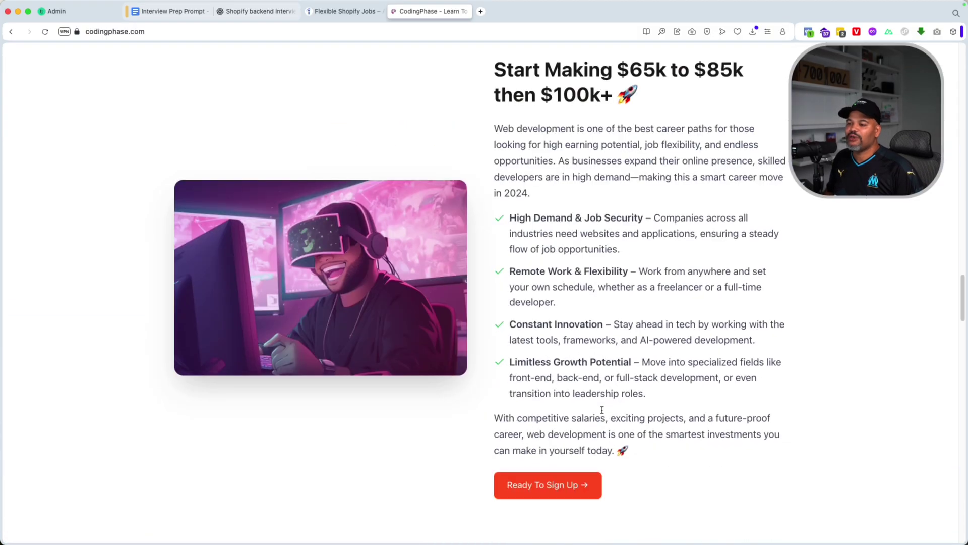
scroll(602, 412, down, 6)
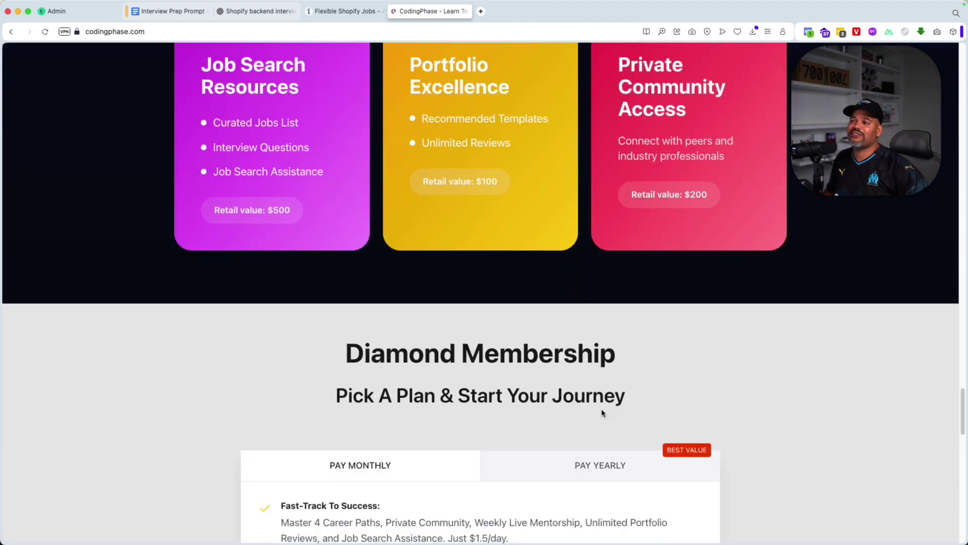
scroll(603, 413, down, 1)
scroll(603, 413, down, 3)
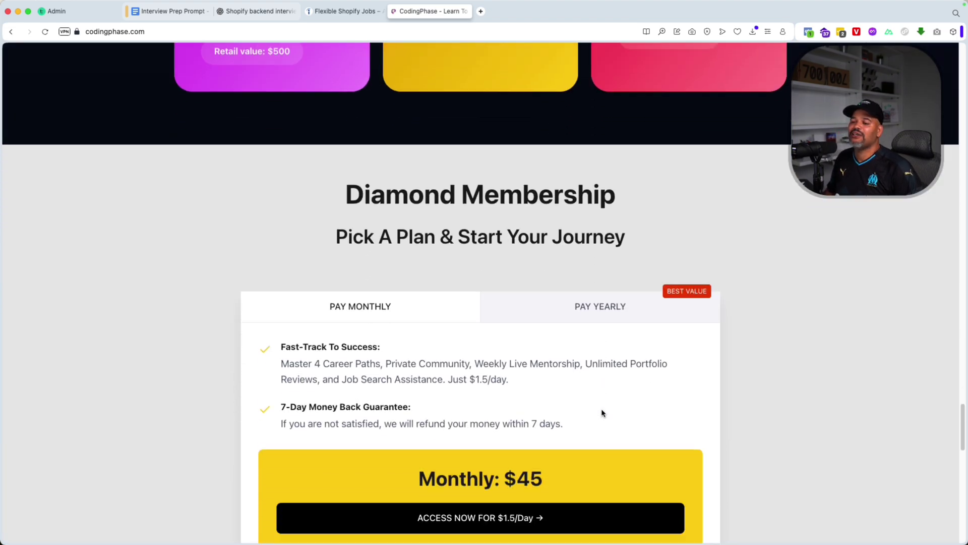
scroll(603, 412, down, 1)
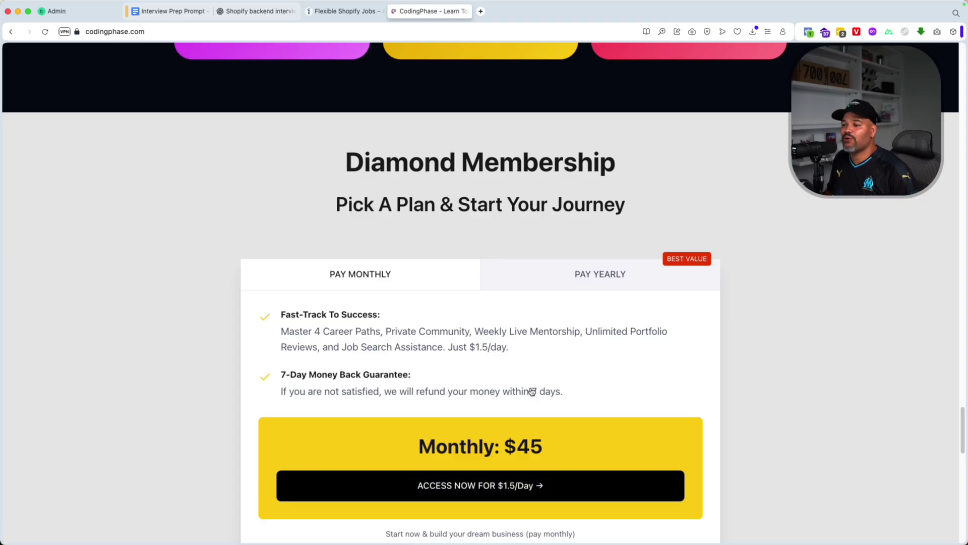
click(560, 285)
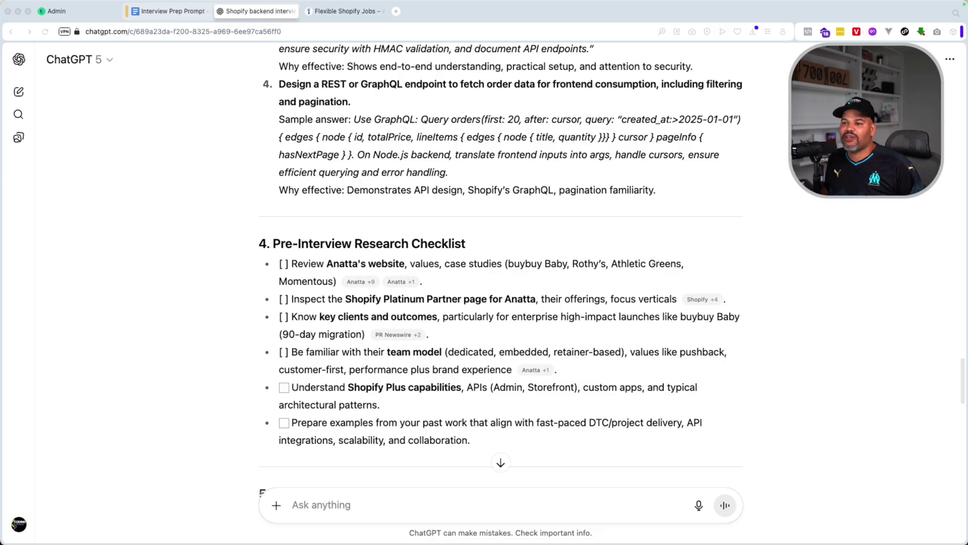
Scroll to the Coding Challenges & Portfolio Projects, Tips to Stand Out and Questions to Ask sections
scroll(501, 252, down, 1)
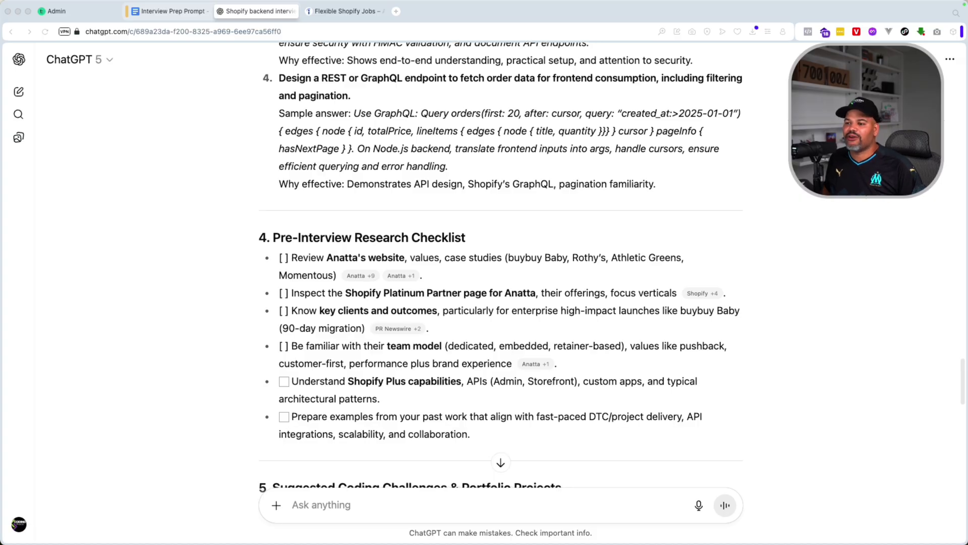
scroll(501, 252, down, 1)
scroll(501, 253, down, 1)
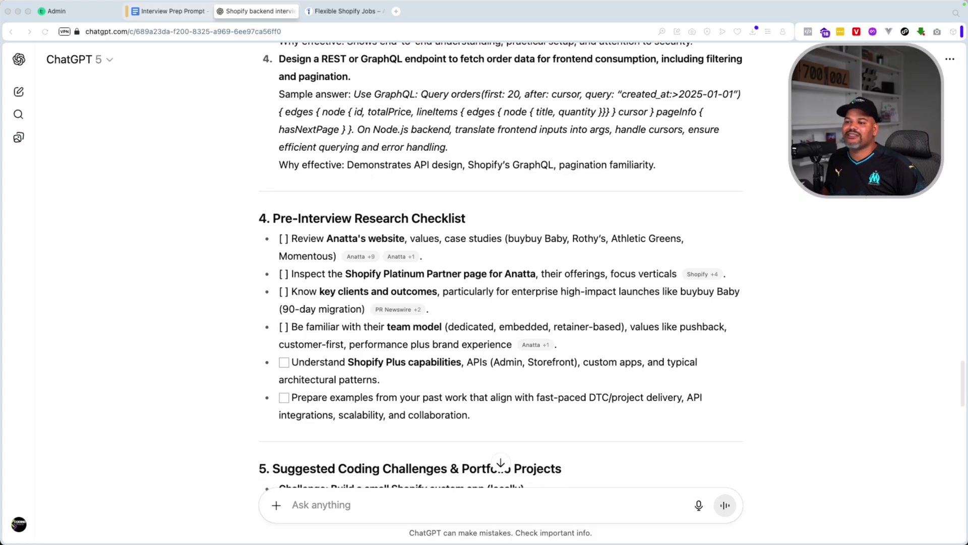
scroll(500, 253, down, 1)
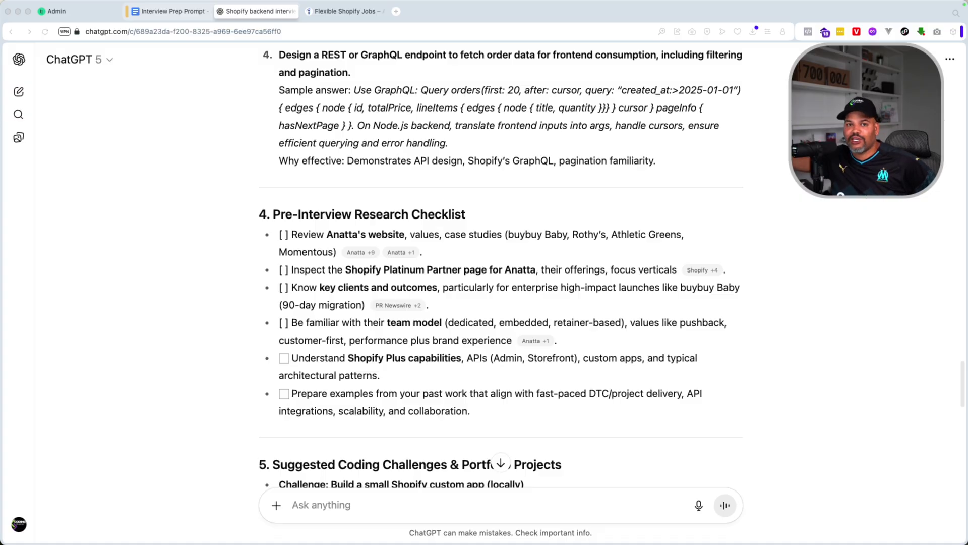
scroll(501, 264, down, 5)
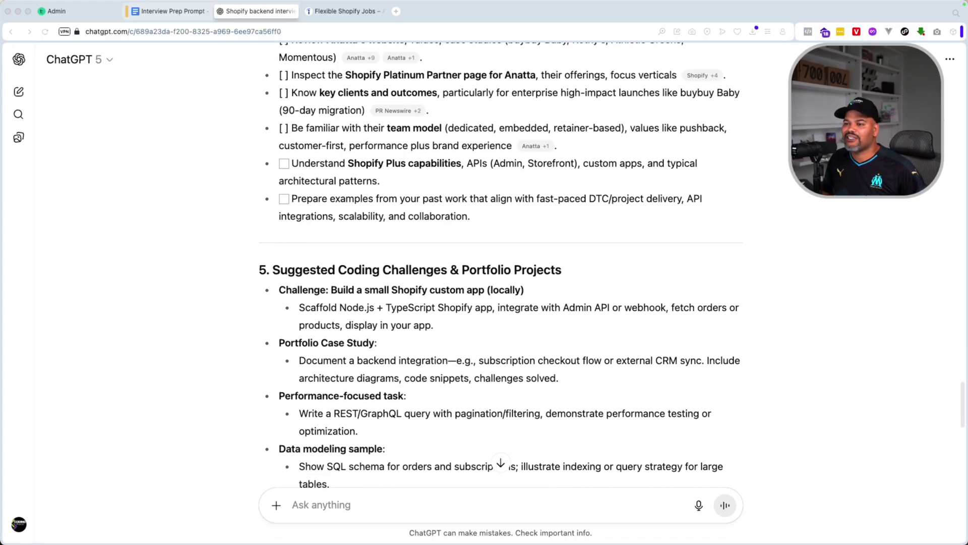
scroll(501, 265, down, 1)
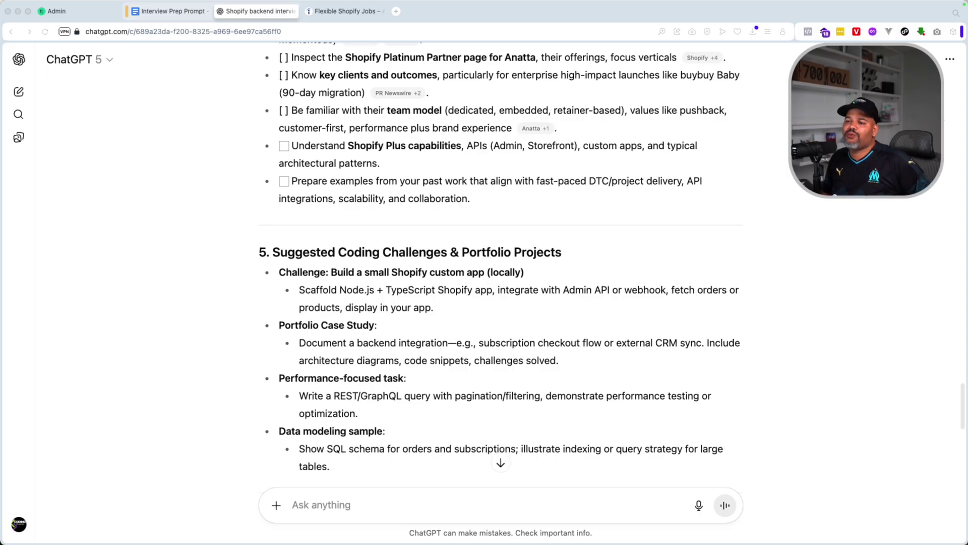
scroll(501, 265, down, 2)
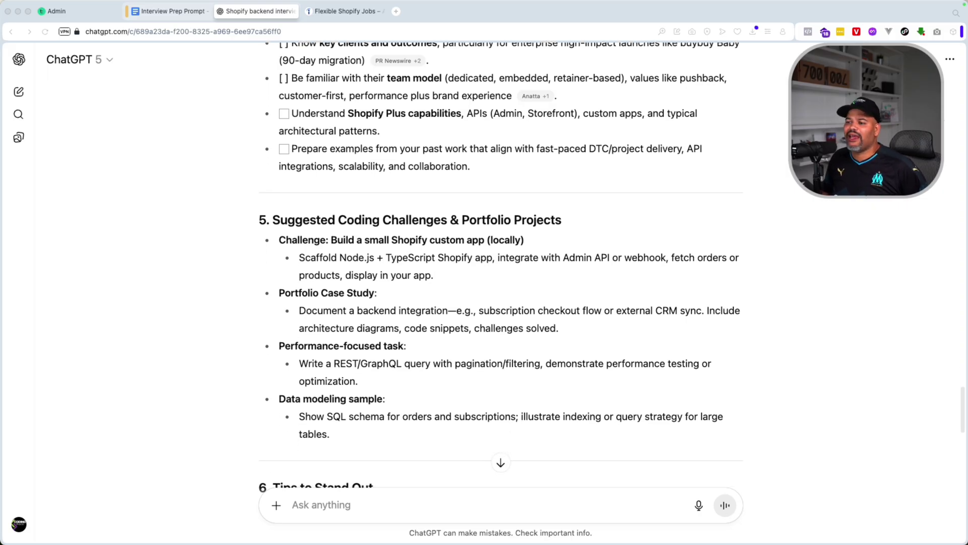
scroll(501, 265, down, 8)
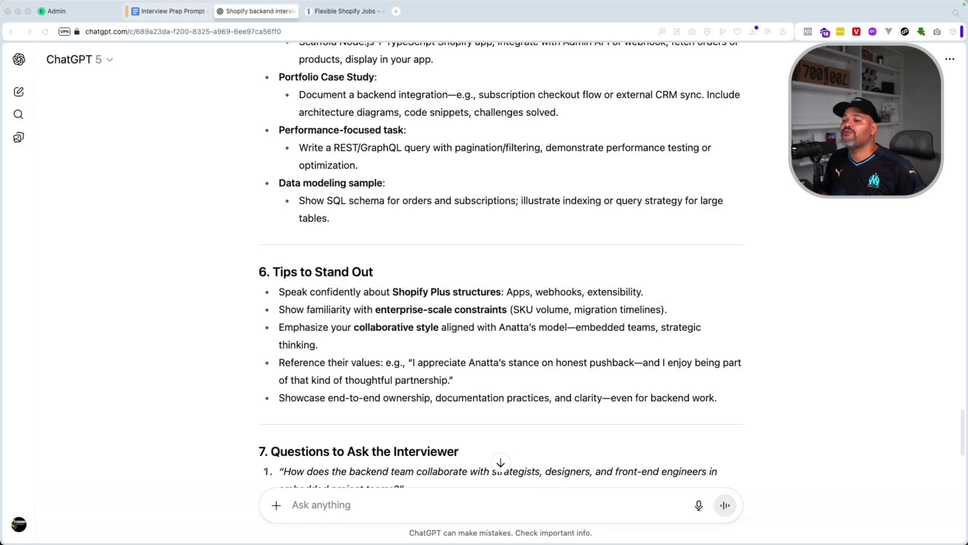
drag(362, 295, 311, 296)
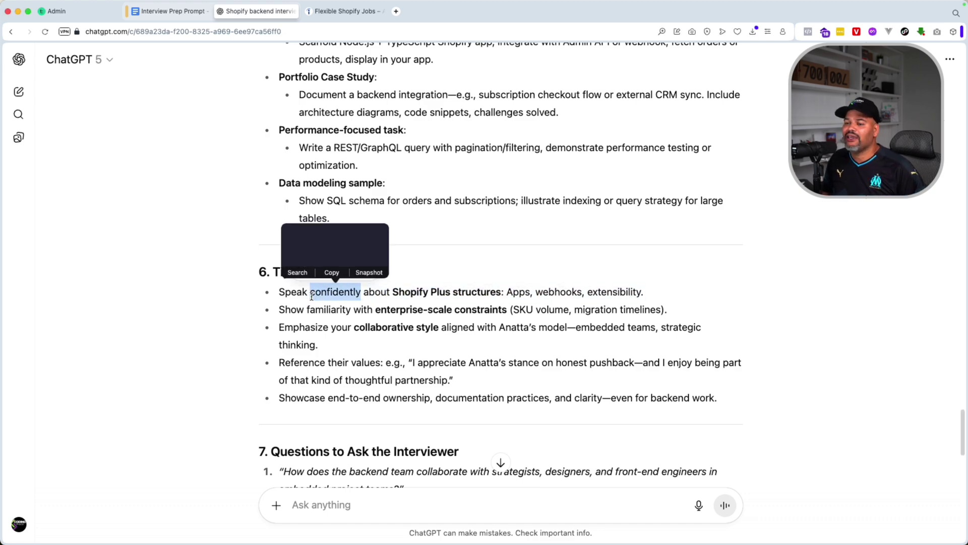
click(483, 259)
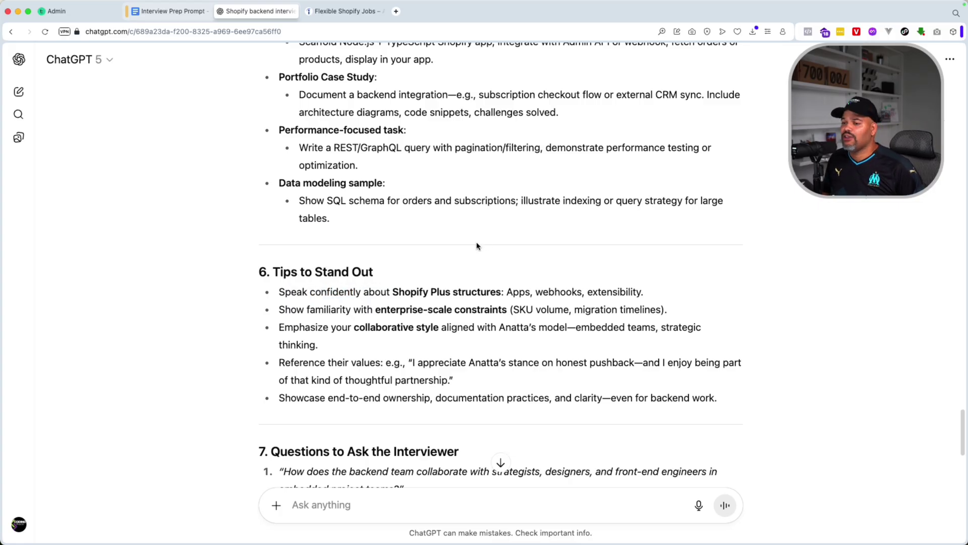
key(super+Tab)
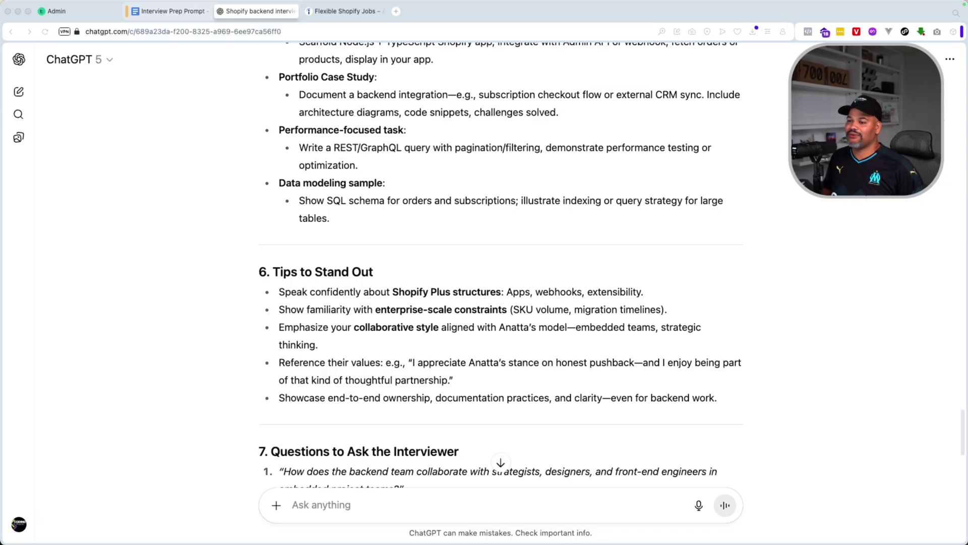
Read the questions for Anatta's interviewers down to the seven-part Summary Structure
scroll(501, 269, down, 2)
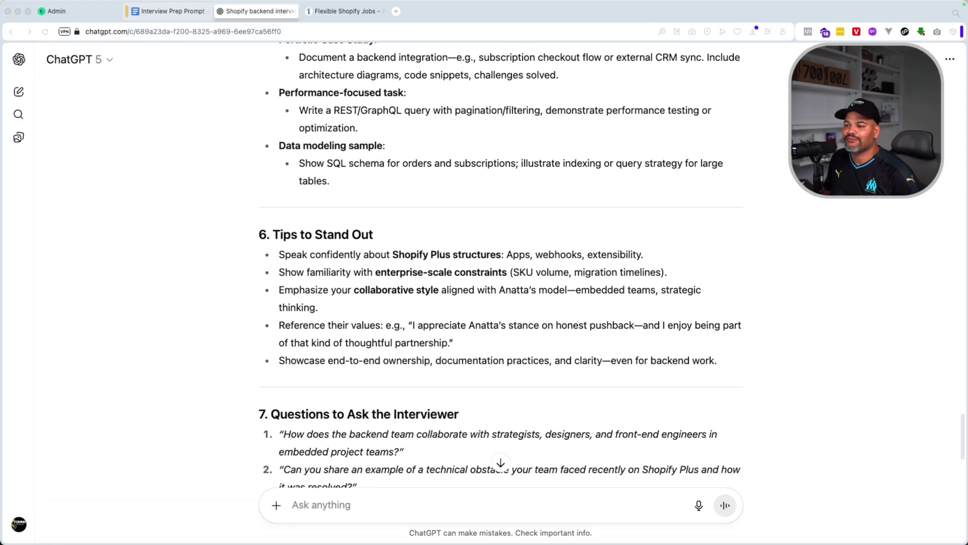
scroll(500, 269, down, 2)
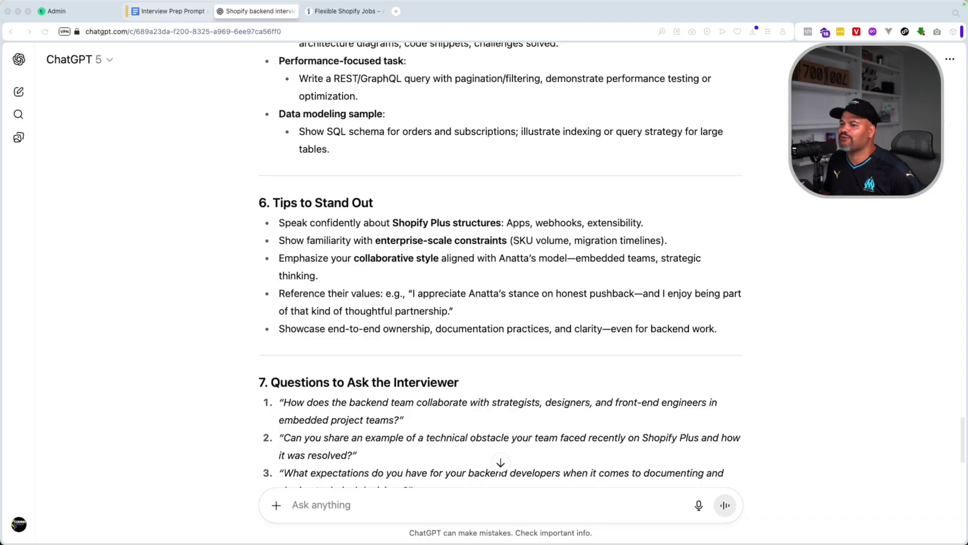
scroll(501, 265, down, 2)
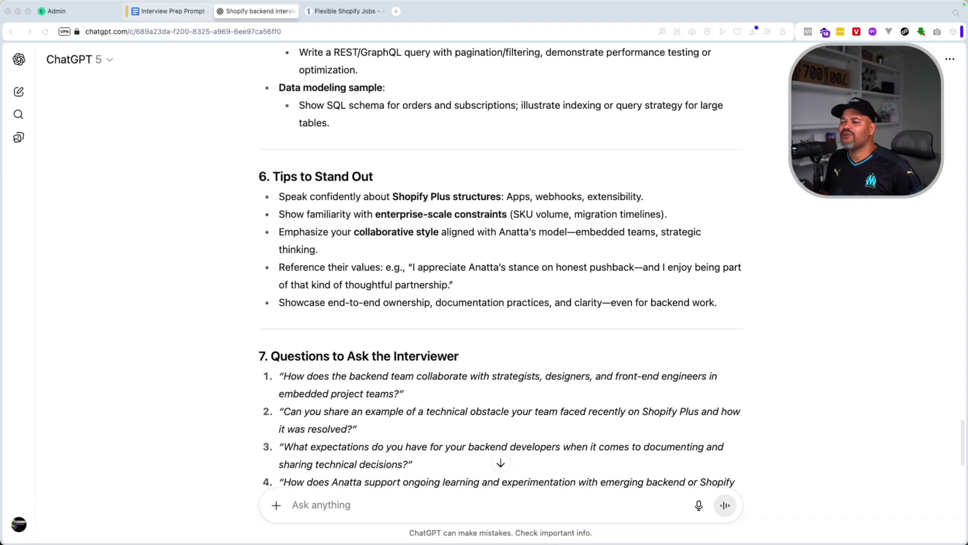
scroll(501, 265, down, 4)
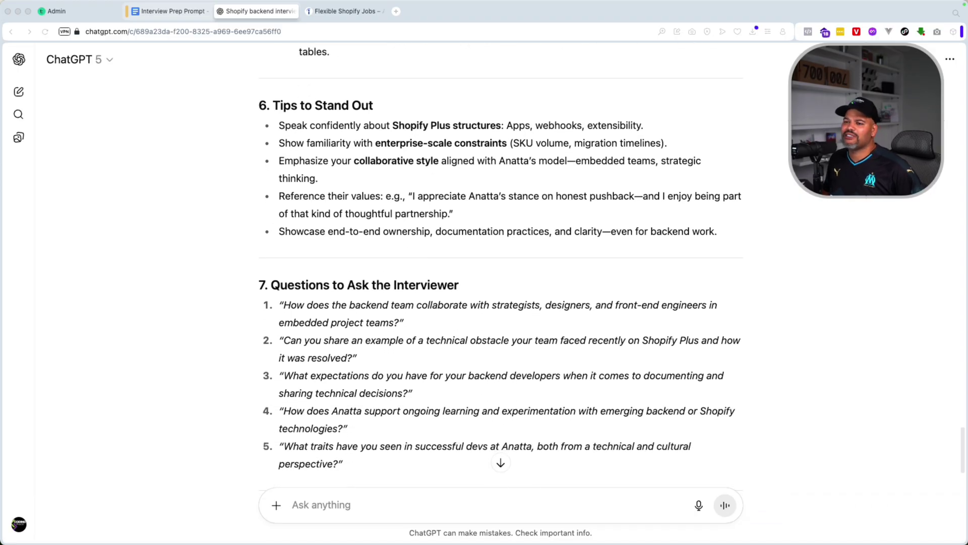
scroll(501, 265, down, 2)
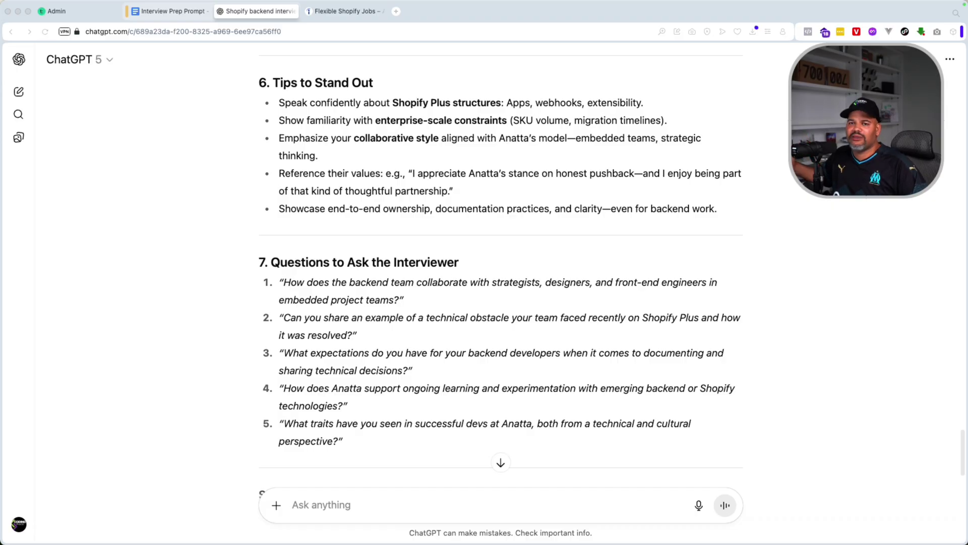
scroll(501, 252, down, 1)
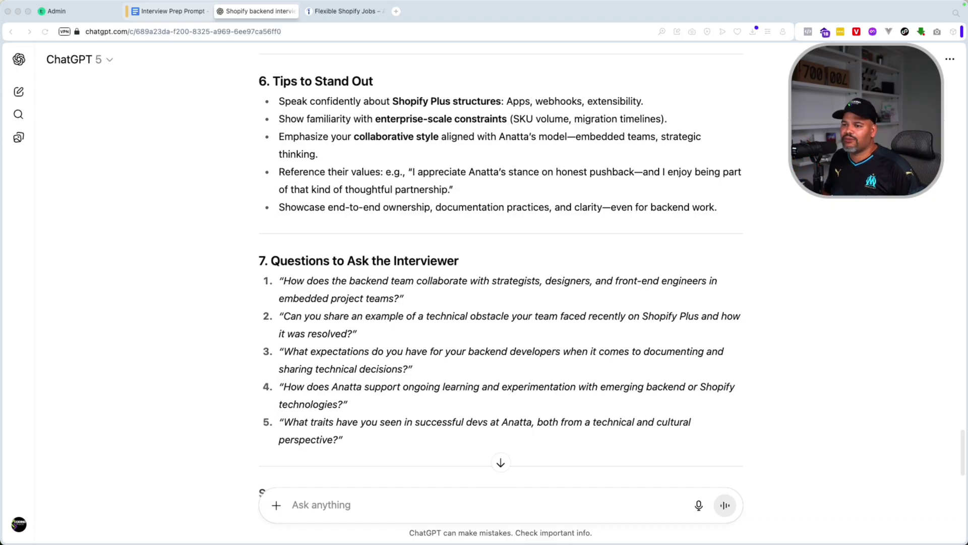
scroll(501, 252, down, 1)
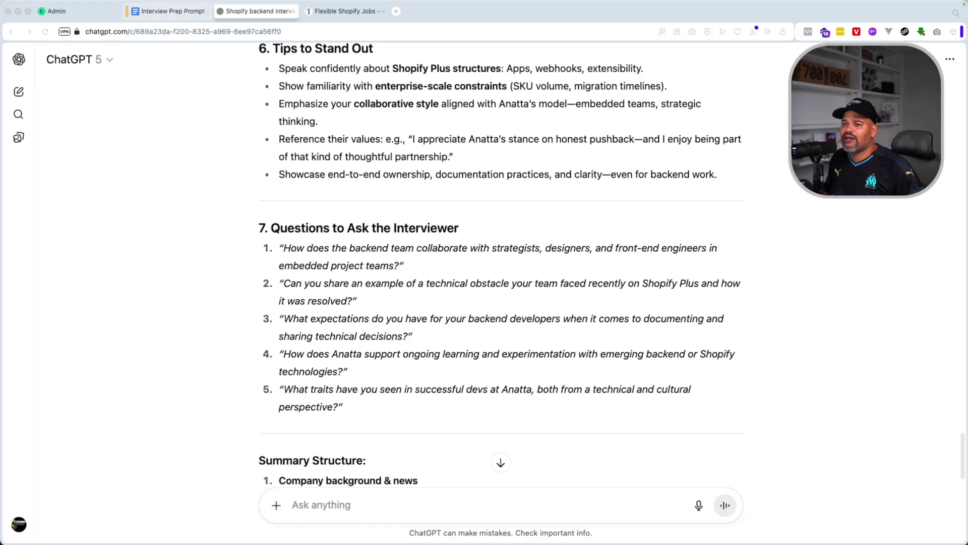
scroll(501, 252, down, 1)
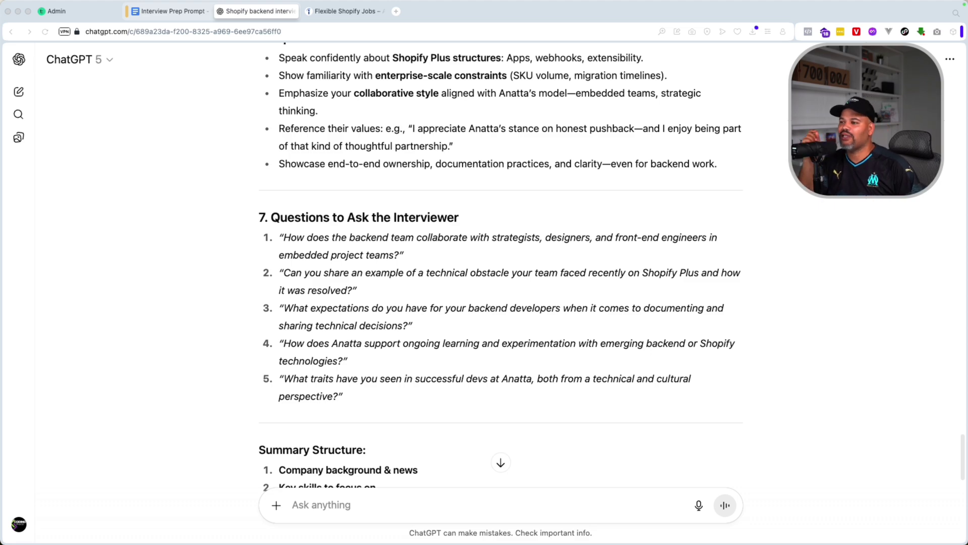
scroll(501, 268, down, 3)
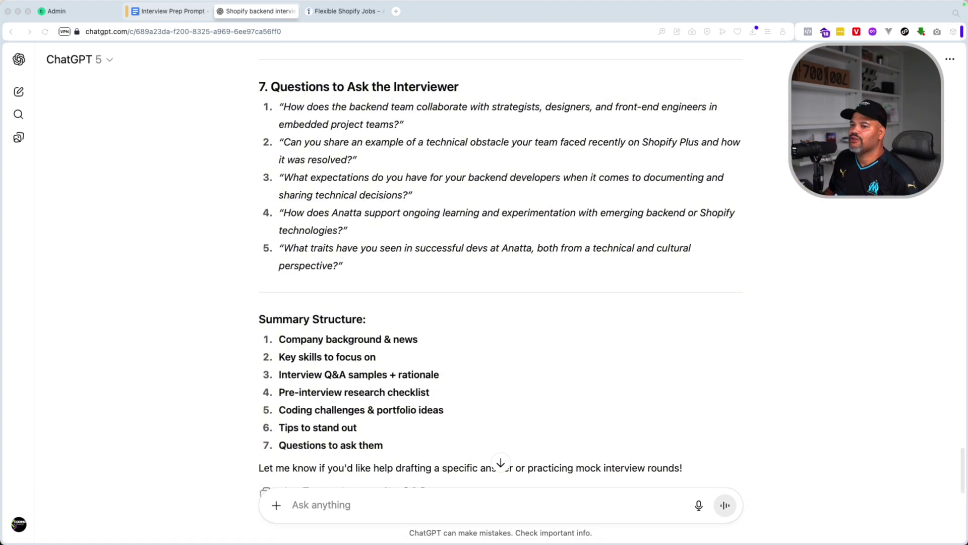
scroll(501, 272, down, 2)
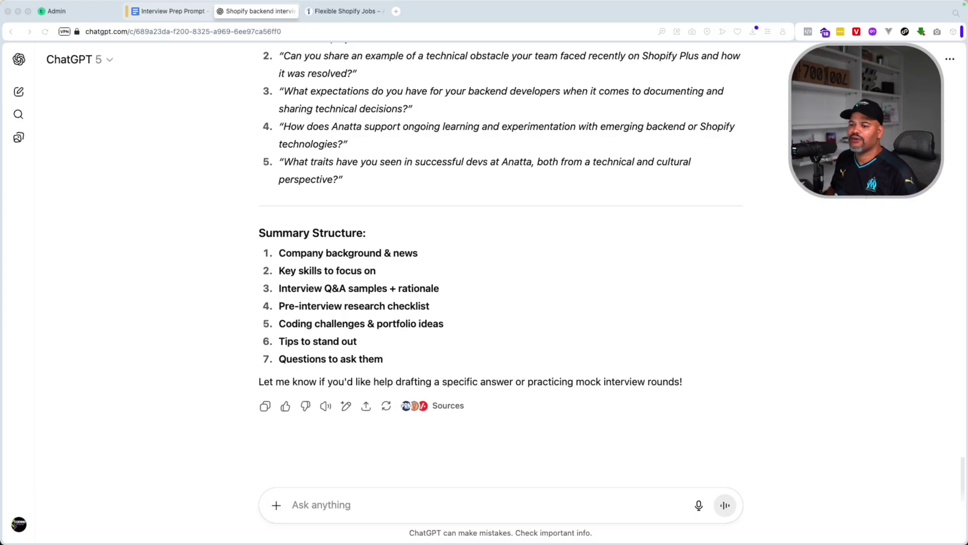
Ask ChatGPT: 'give me 5 more Q&A samples just like the ones you gave me'
click(387, 503)
text(give)
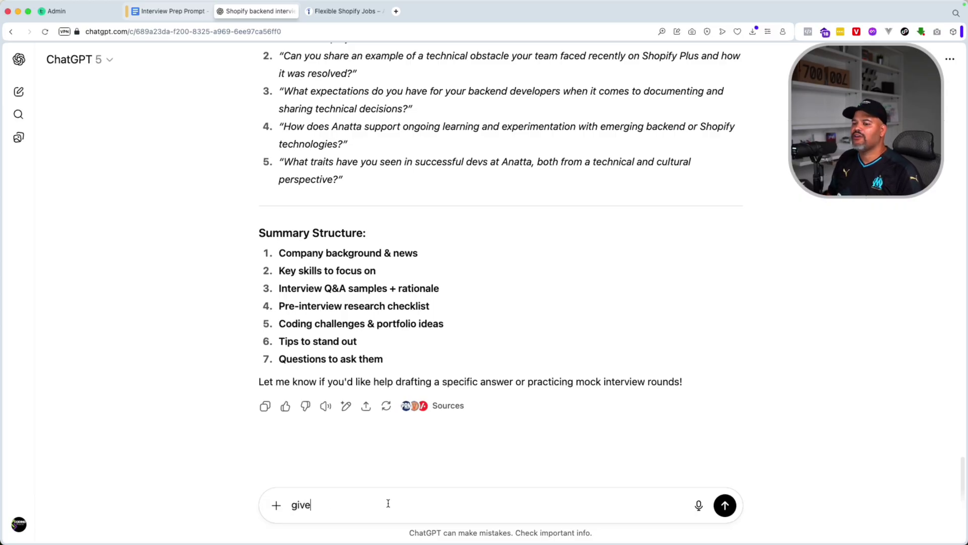
text( me 5 more )
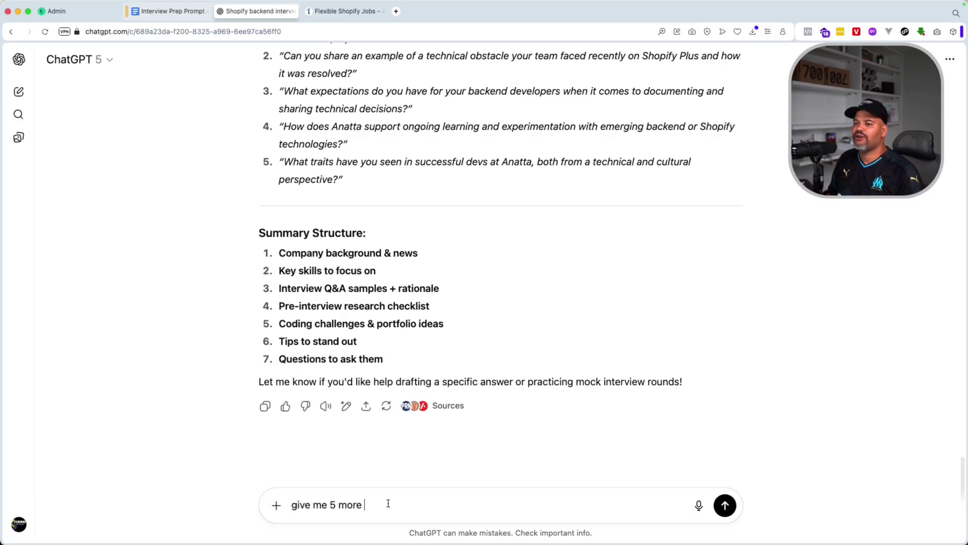
text(Q&A samp)
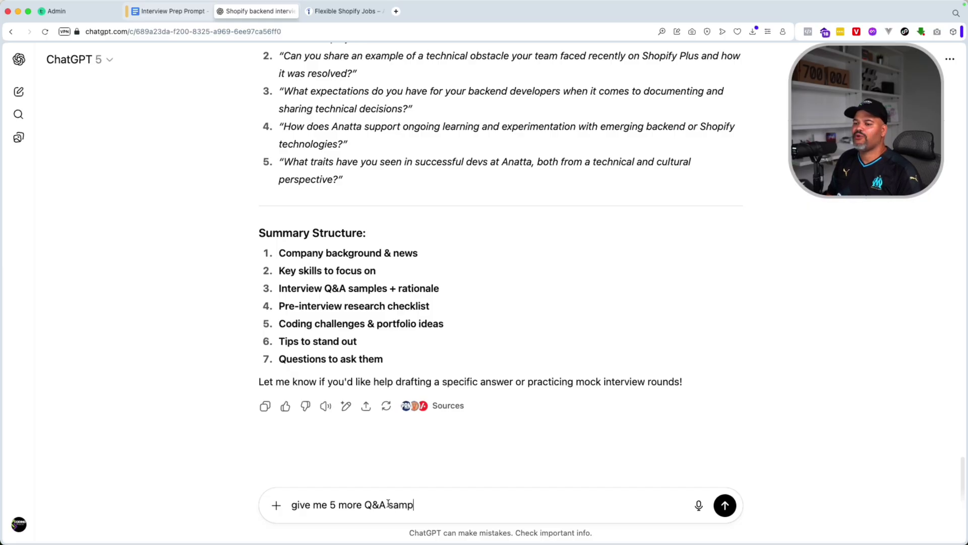
text(les j)
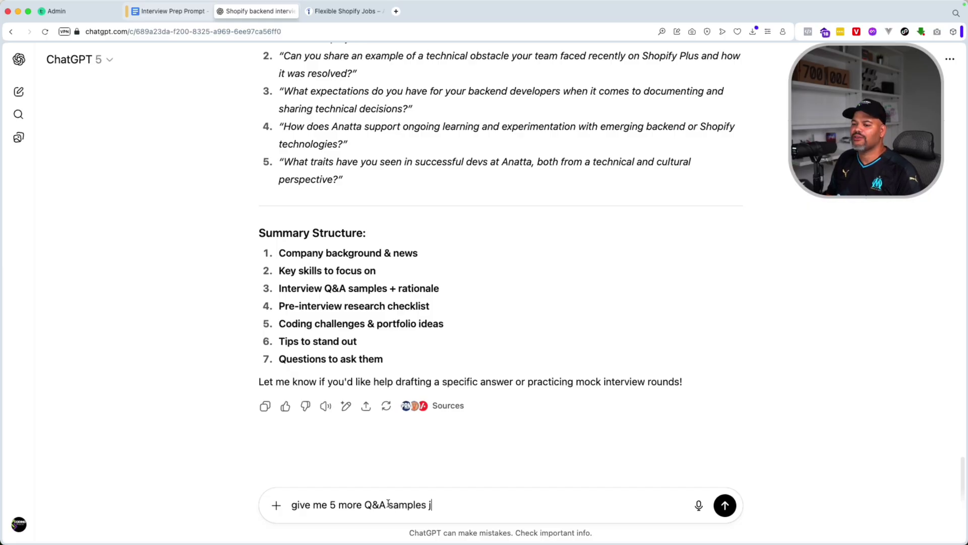
text(ust like the o)
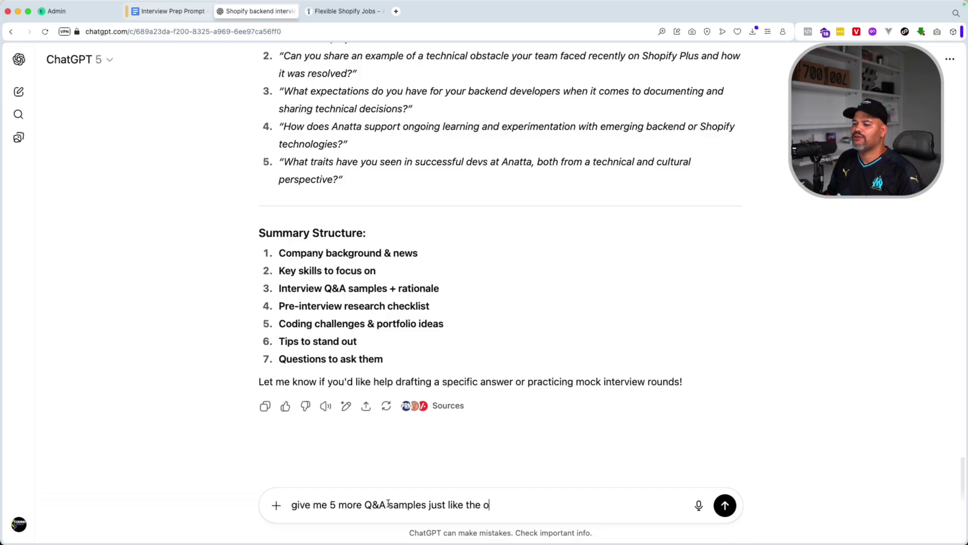
text(nes you gave me)
key(Return)
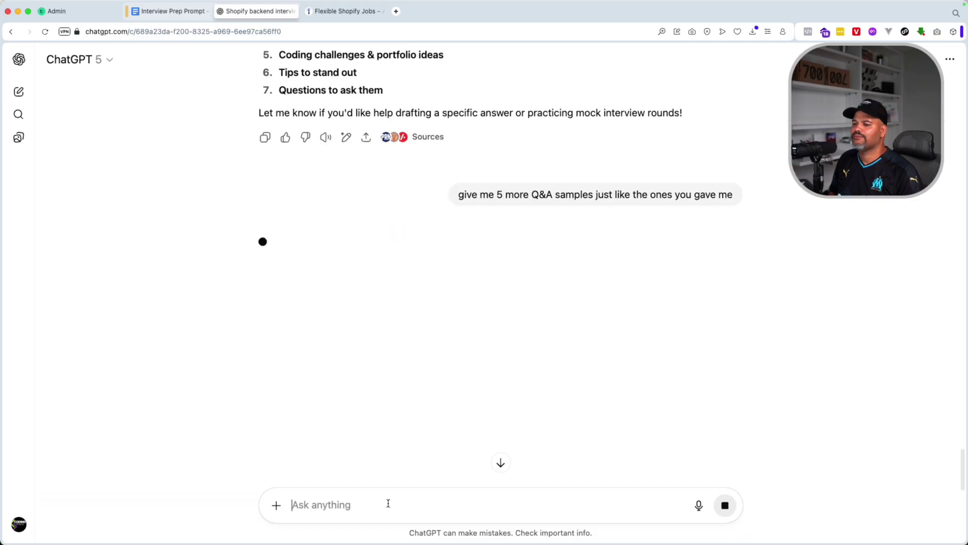